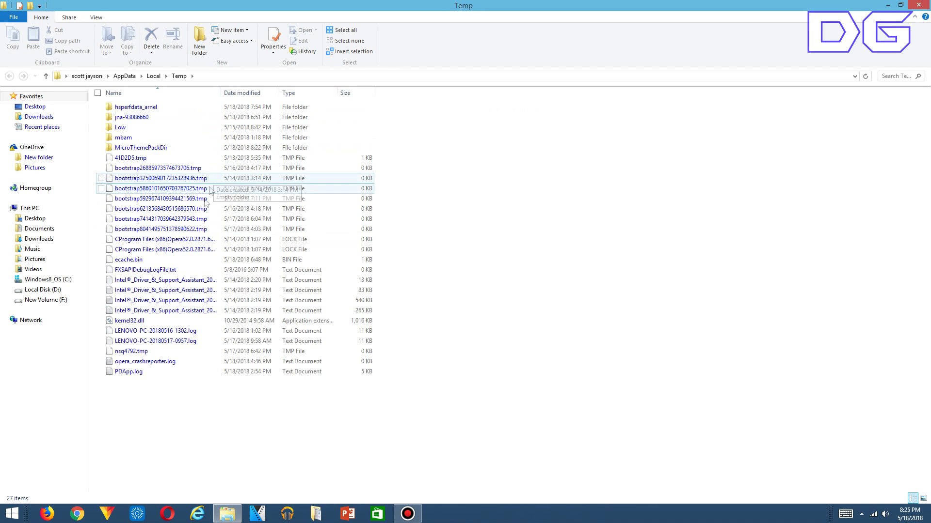
Delete every item in the user's local AppData Temp folder, skipping all files that are in use
click(195, 222)
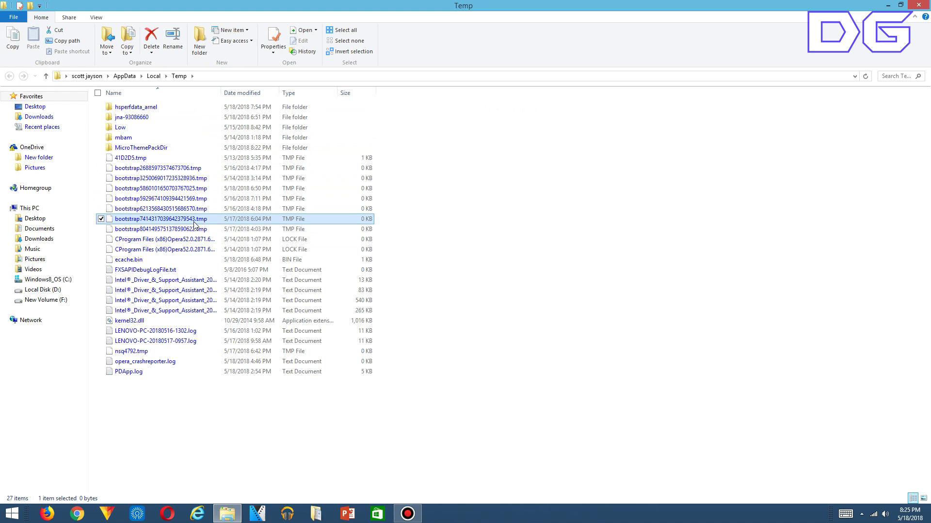
key(ctrl+a)
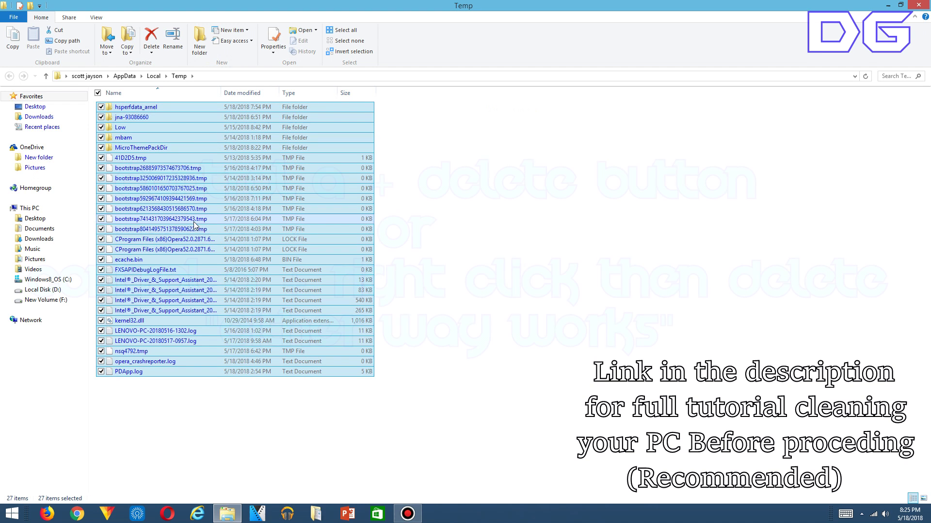
key(Delete)
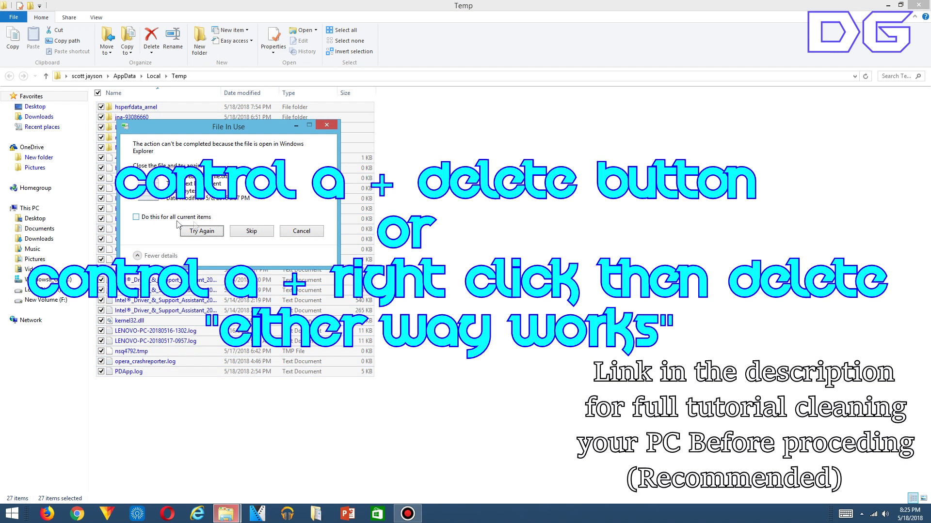
click(178, 218)
click(242, 231)
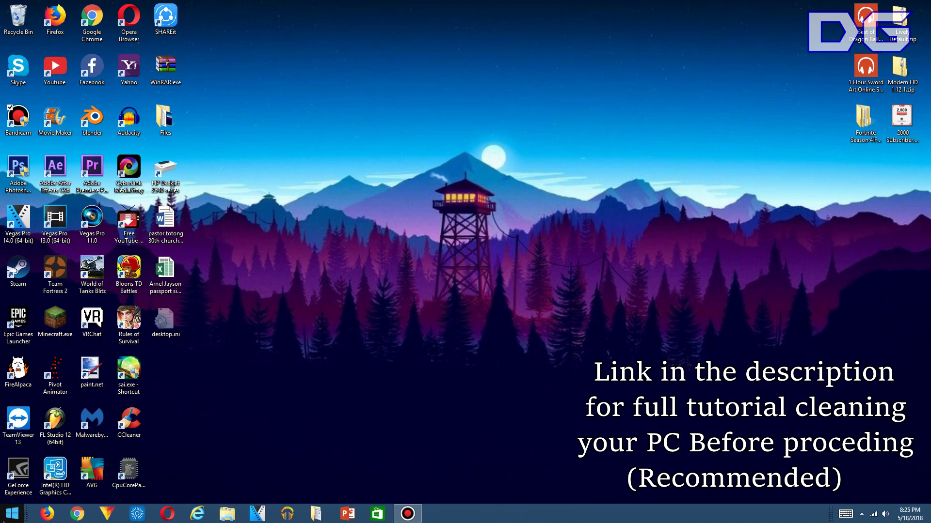
Open the Windows Temp folder by running the command "temp"
right_click(10, 514)
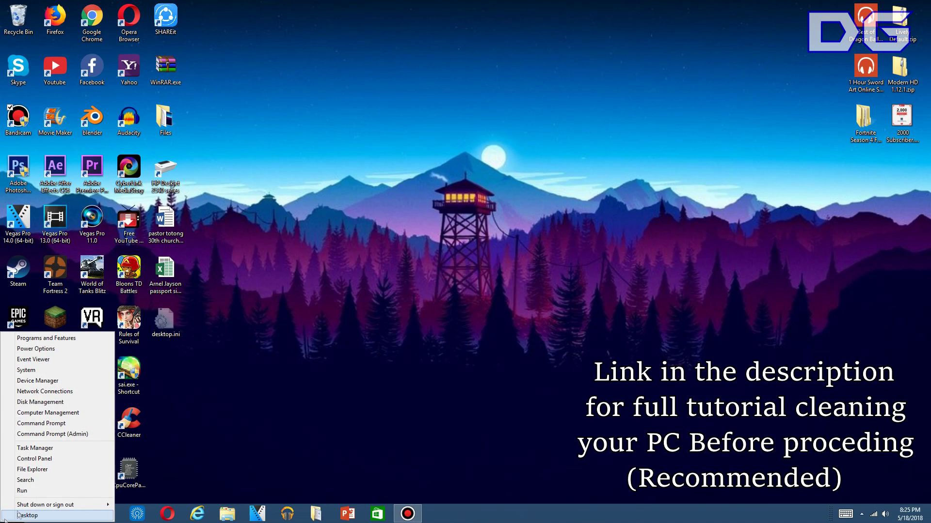
click(33, 490)
key(BackSpace)
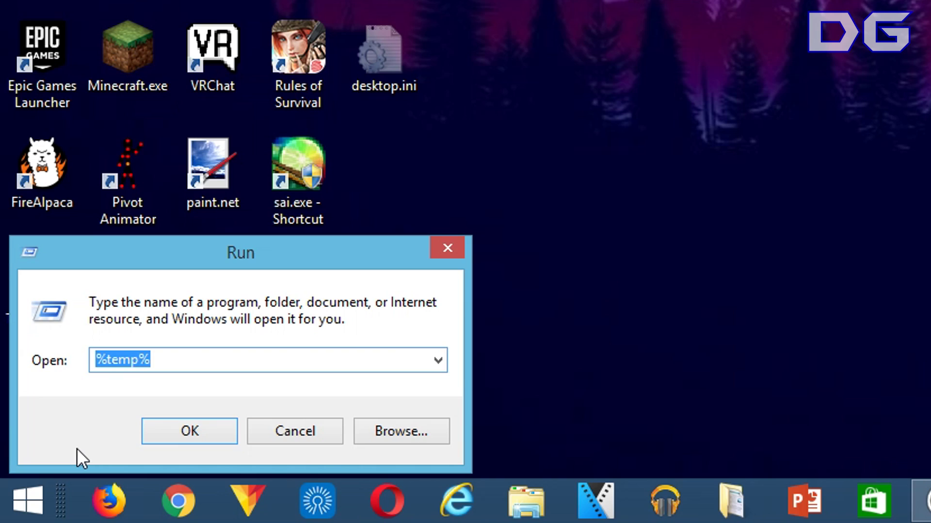
text(temp)
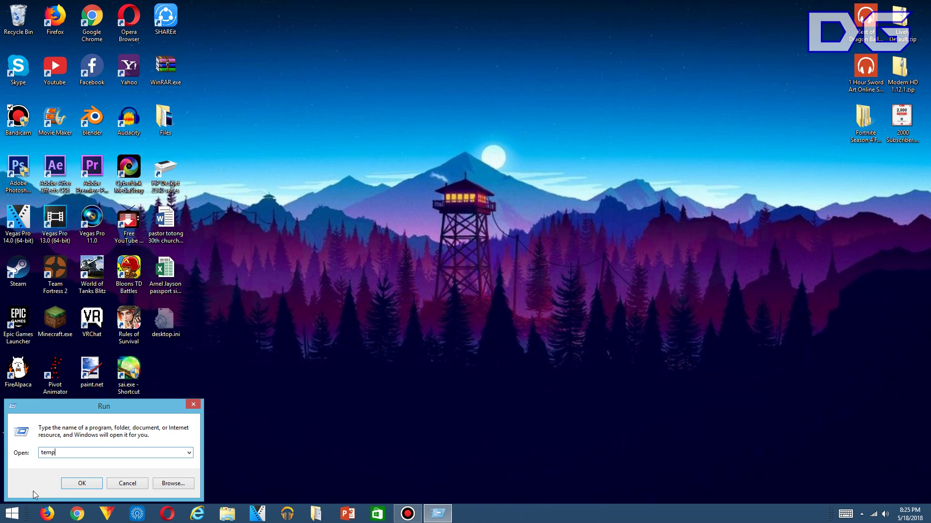
key(Return)
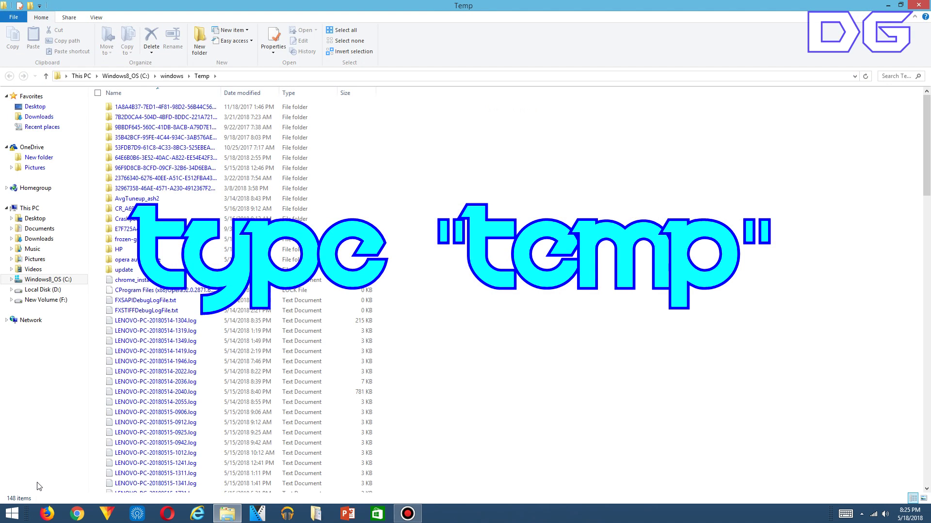
Delete everything in the Windows Temp folder with administrator permission, skip all items in use, and close the folder window
click(153, 300)
key(ctrl+a)
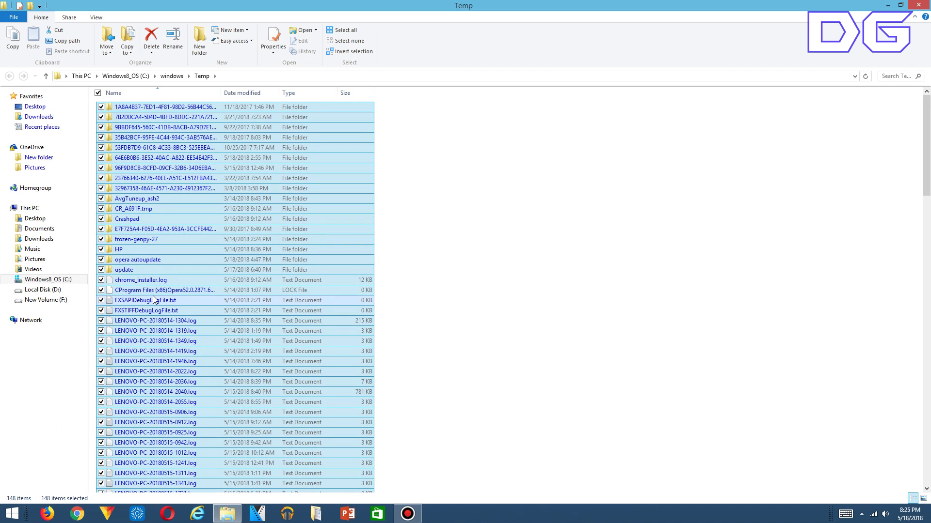
key(Delete)
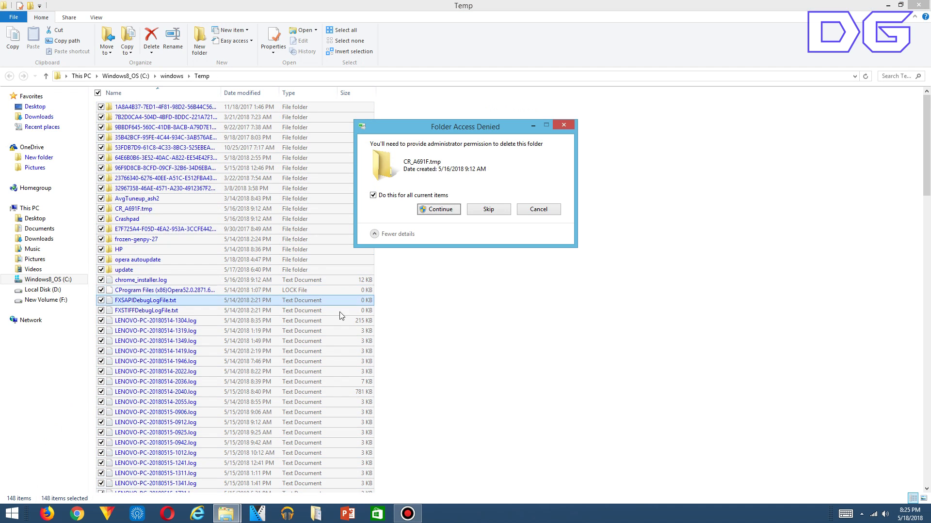
click(439, 209)
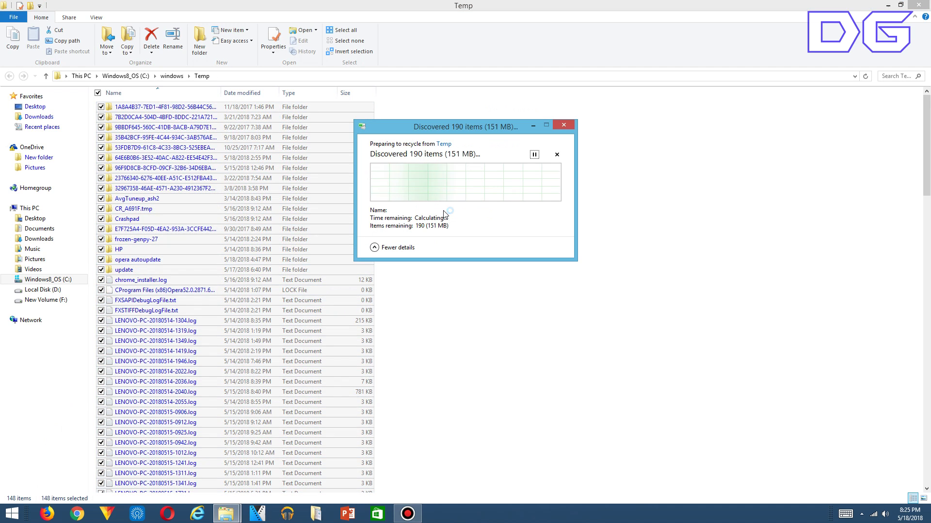
click(373, 216)
click(488, 232)
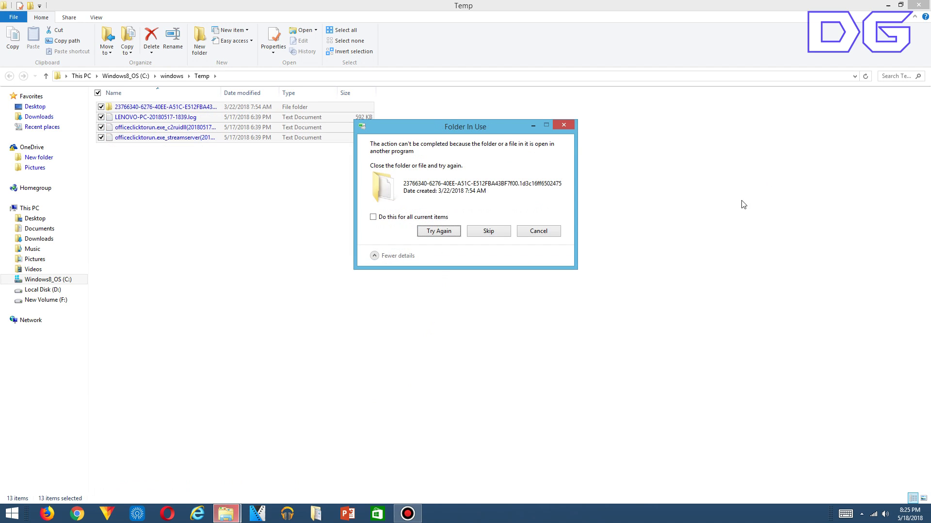
click(431, 218)
click(481, 233)
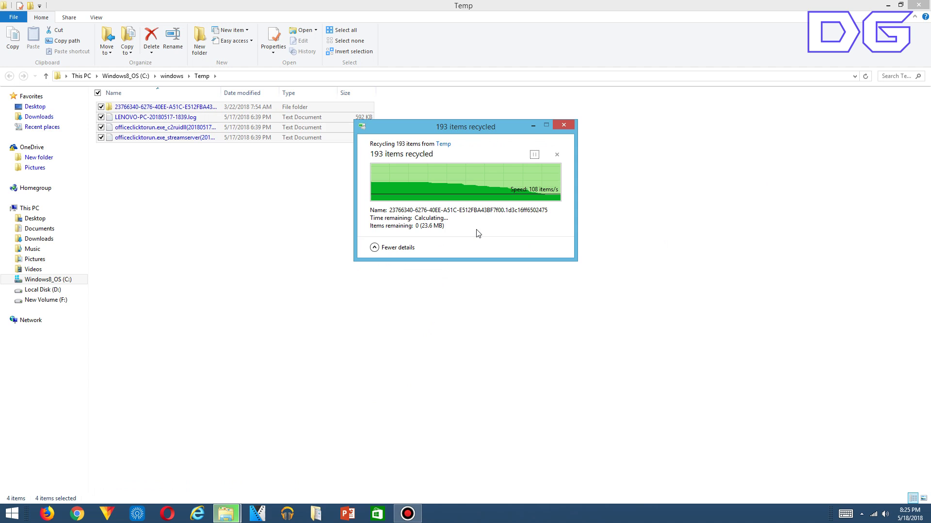
click(918, 5)
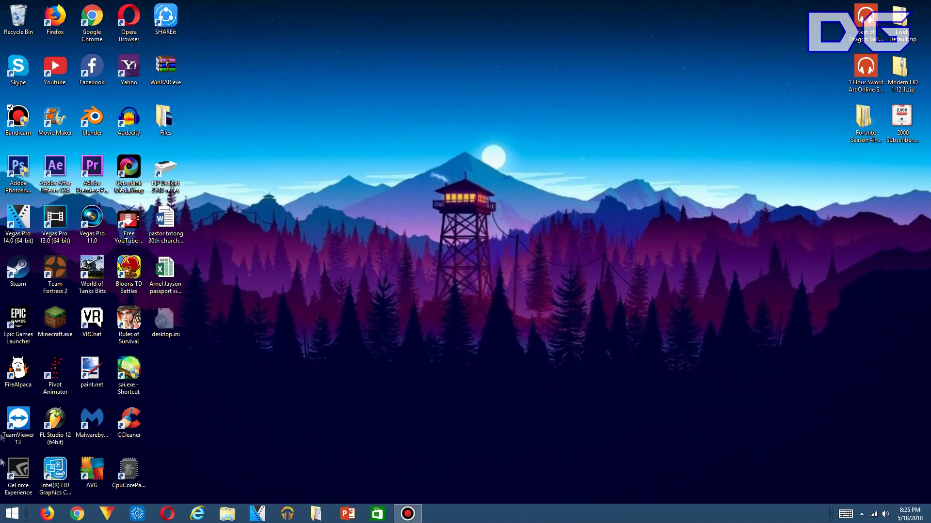
Open the Windows Prefetch folder by running "prefetch" and grant permanent access to it
right_click(10, 513)
click(42, 487)
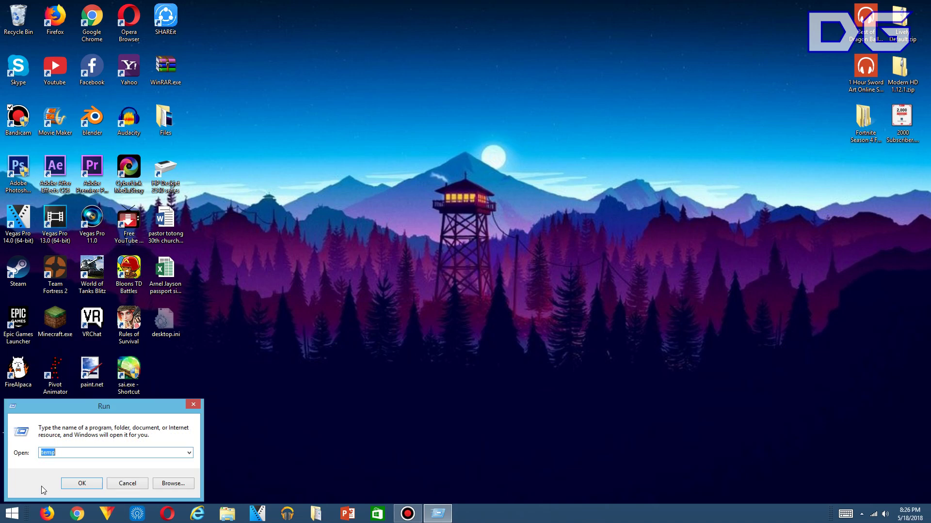
text(pre)
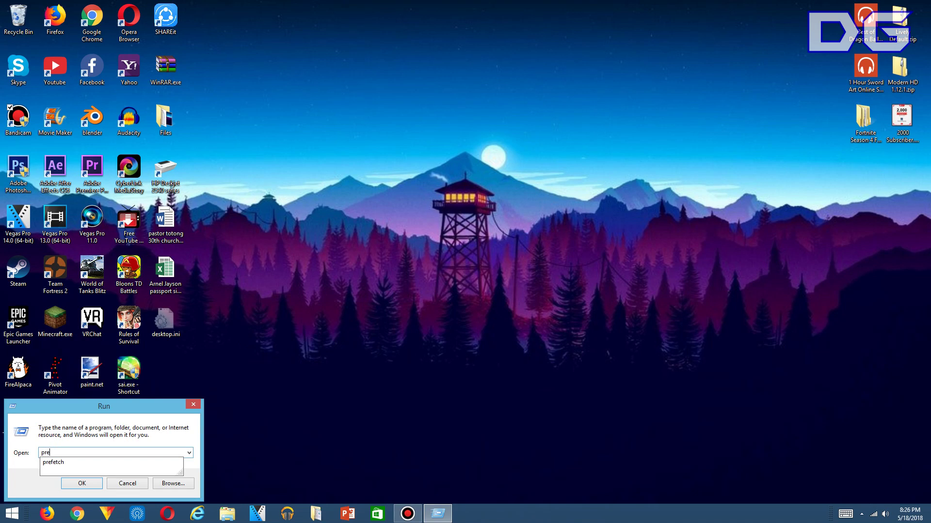
click(77, 466)
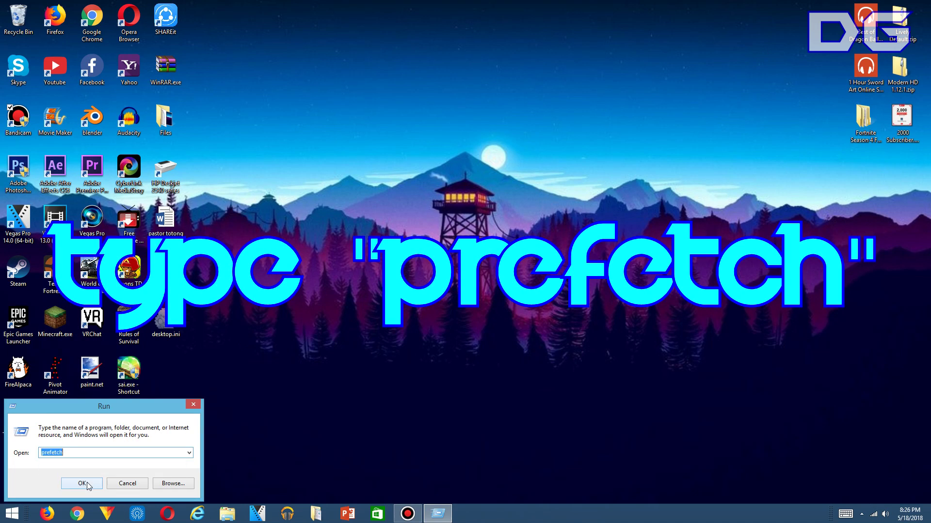
click(89, 484)
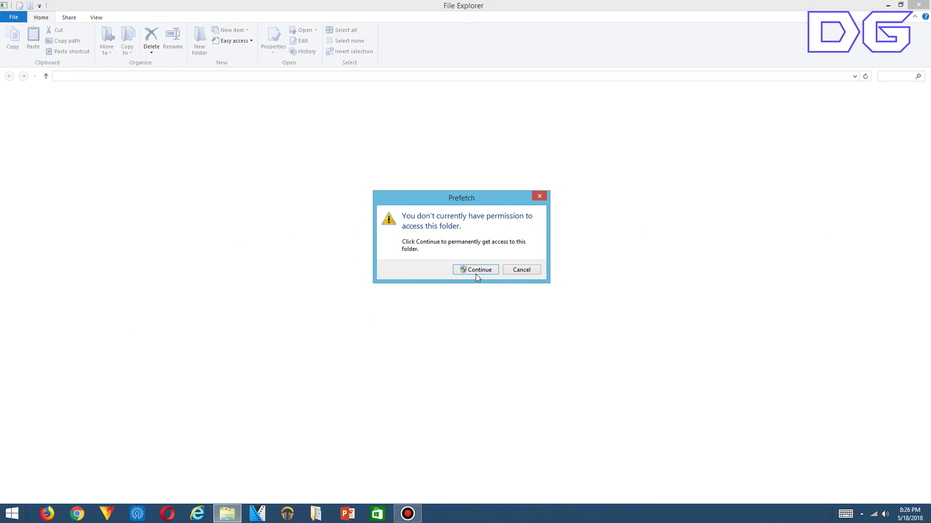
click(475, 272)
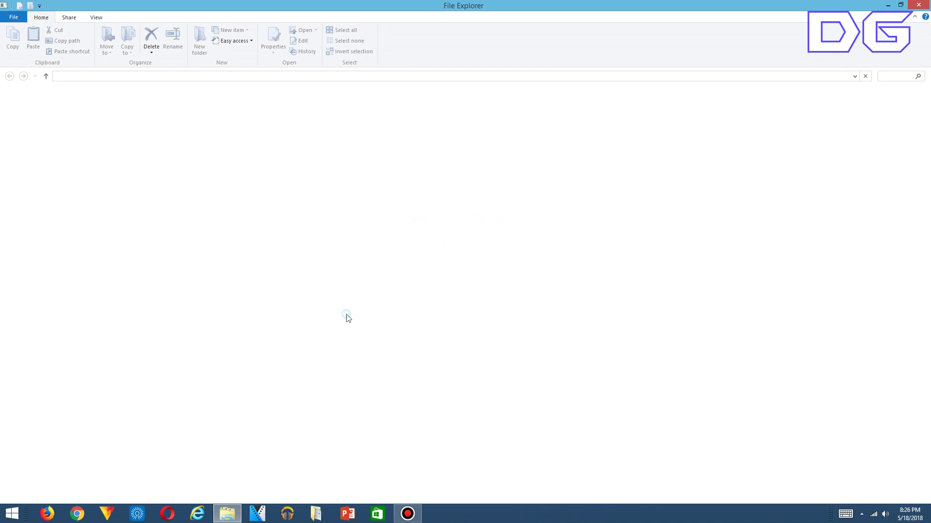
Delete all files and folders in the Prefetch folder
click(318, 293)
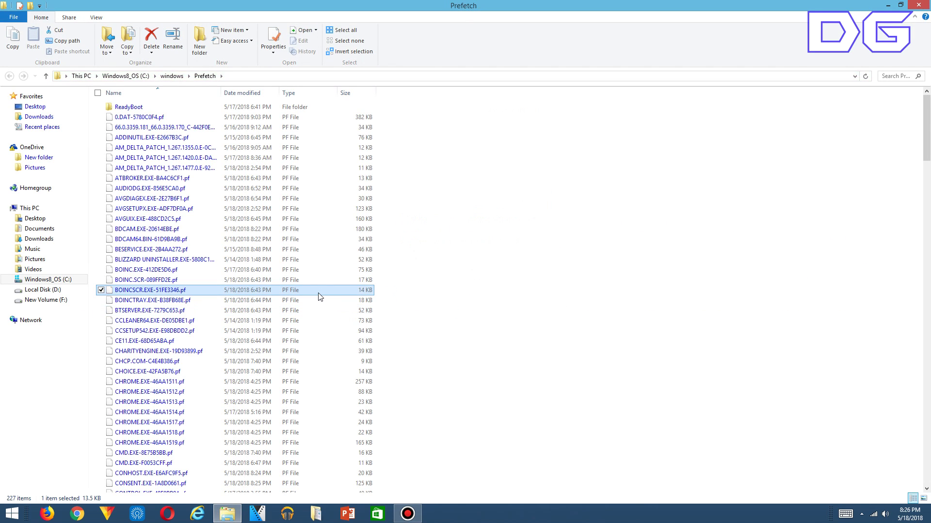
key(ctrl+a)
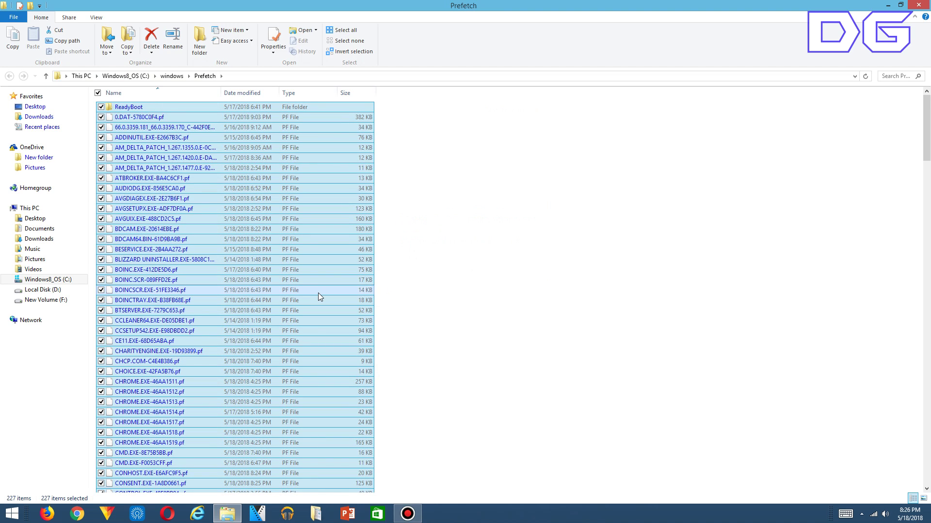
key(Delete)
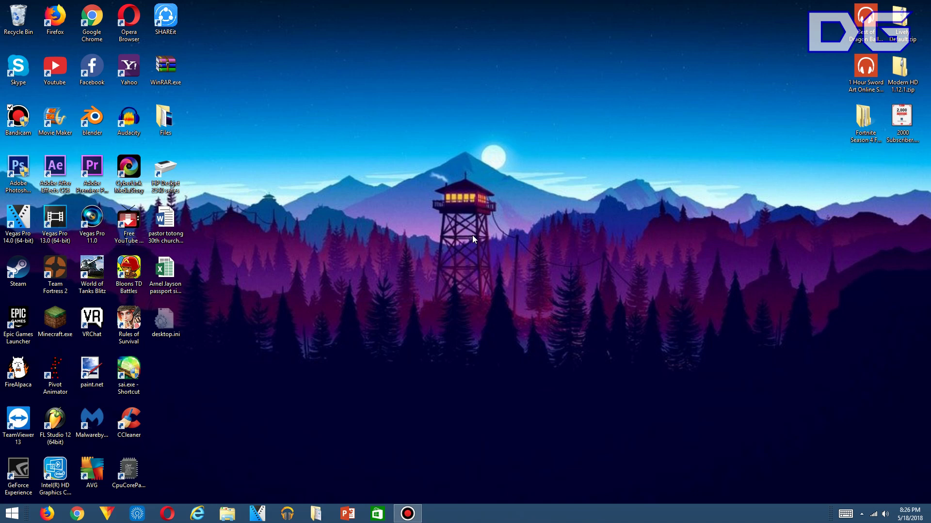
Empty the Recycle Bin, permanently deleting all of its items
key(b)
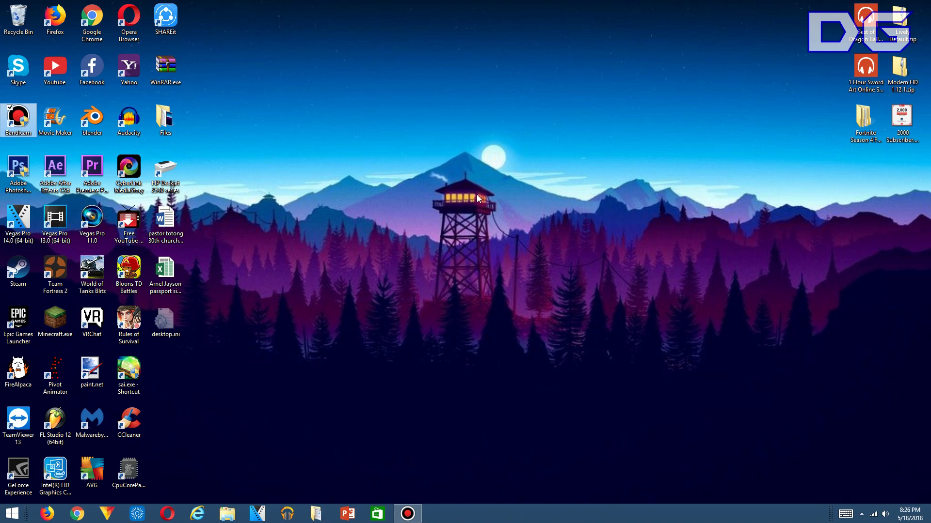
click(22, 27)
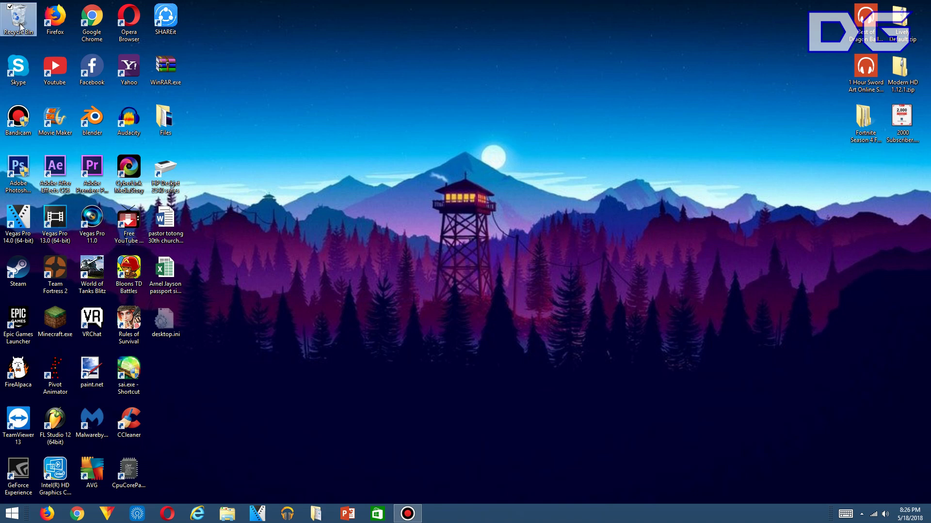
right_click(23, 28)
click(29, 41)
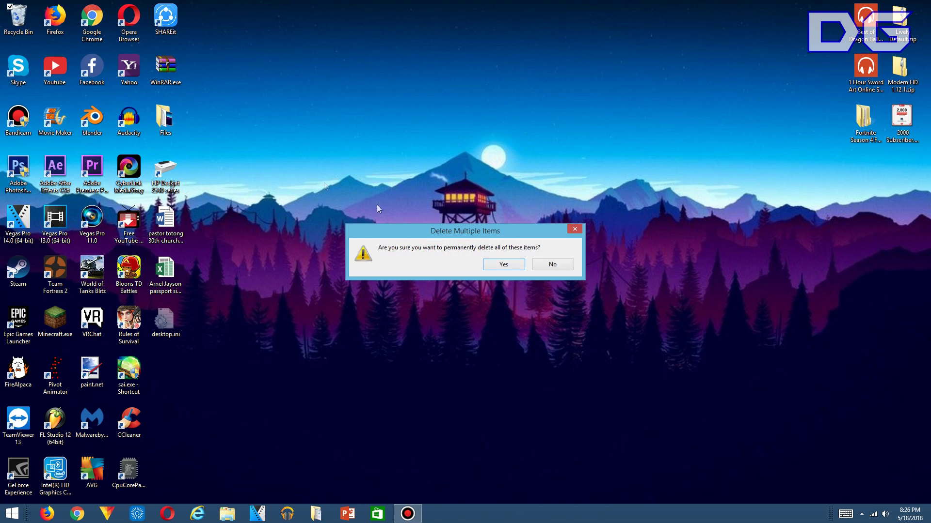
click(505, 264)
click(430, 211)
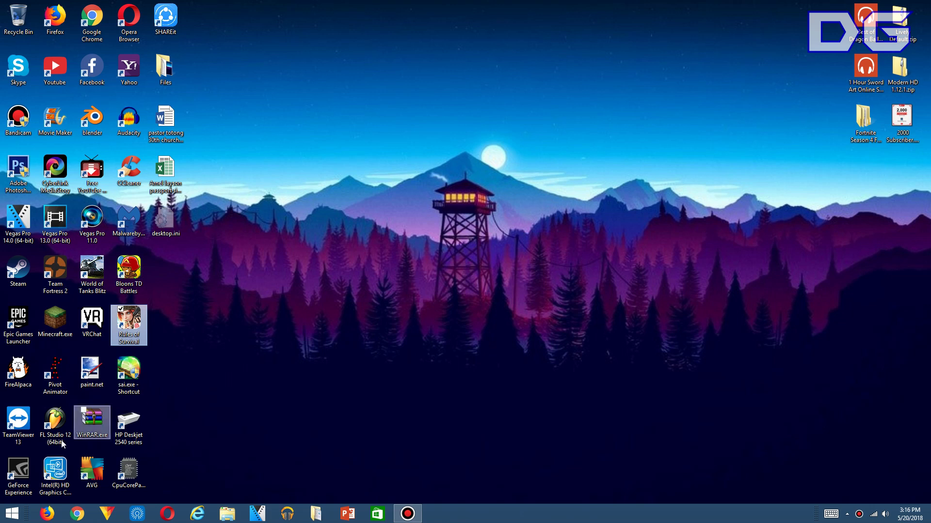
Switch the power plan to High performance in Power Options and close the window
right_click(15, 515)
click(74, 346)
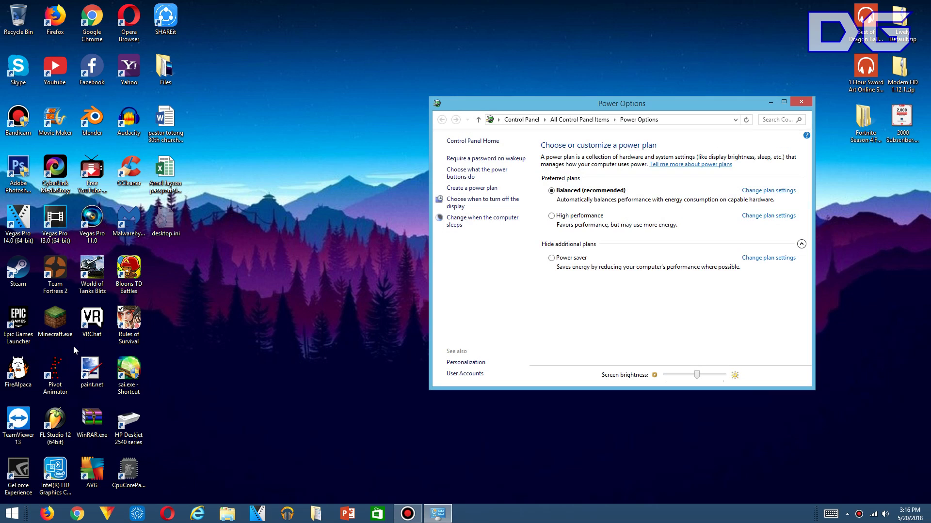
drag(575, 103, 429, 89)
click(404, 201)
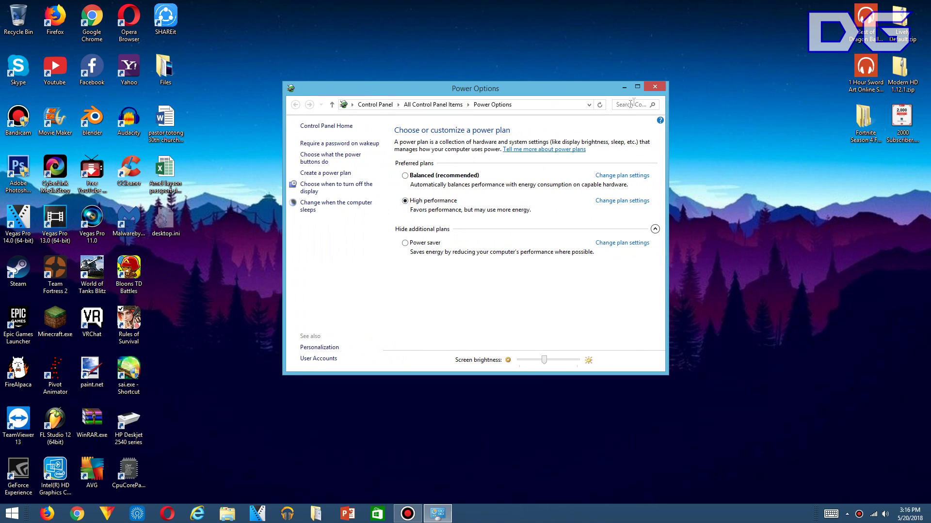
click(655, 87)
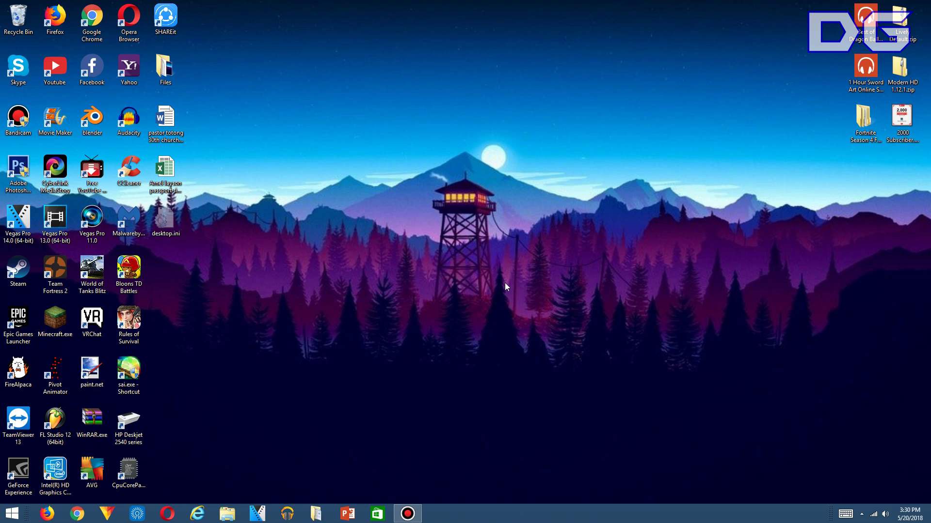
Search the computer for "Java" and open Configure Java
right_click(12, 513)
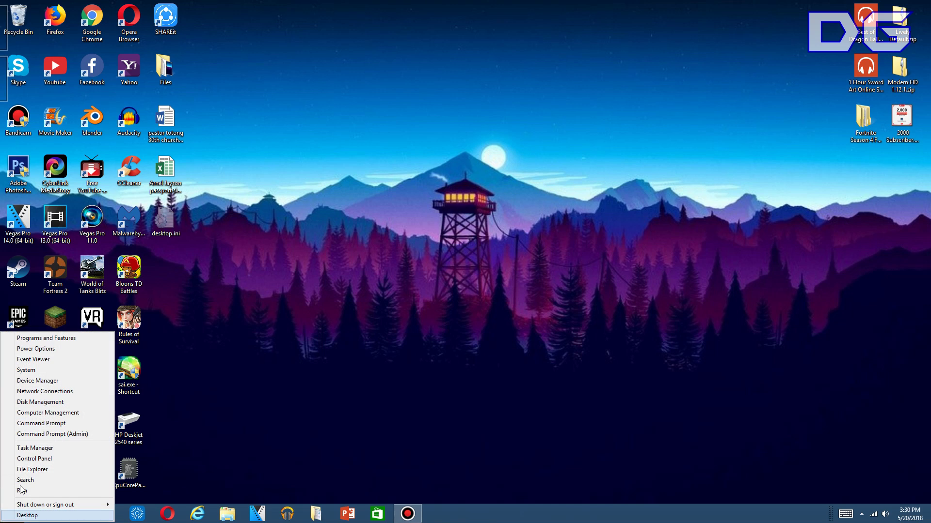
click(29, 480)
text(Java)
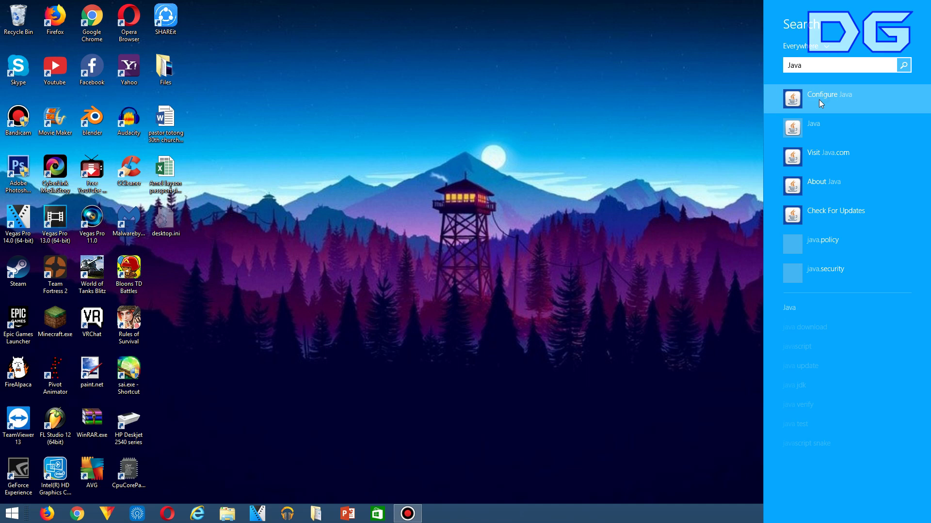
click(819, 100)
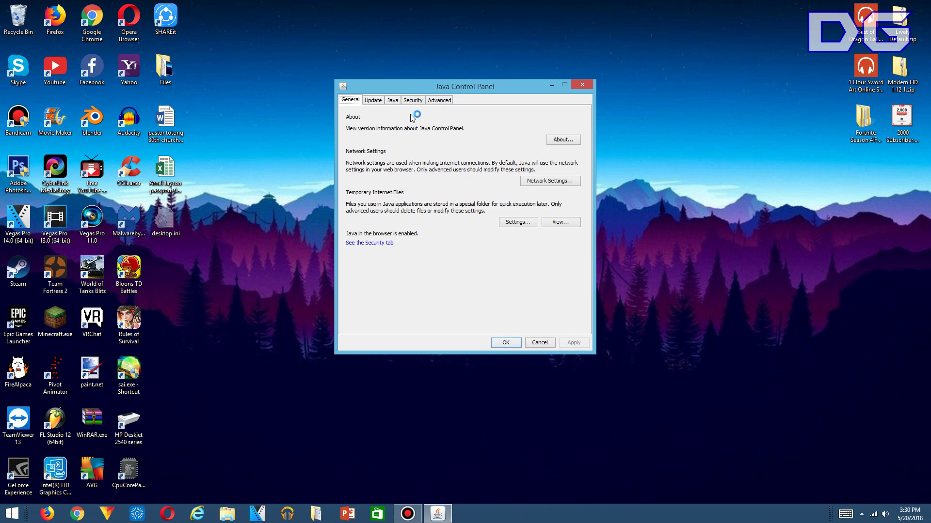
Set the runtime parameters of the Java 1.8 entry in the Java Runtime Environment Settings to -Xmx5120 and confirm
click(396, 102)
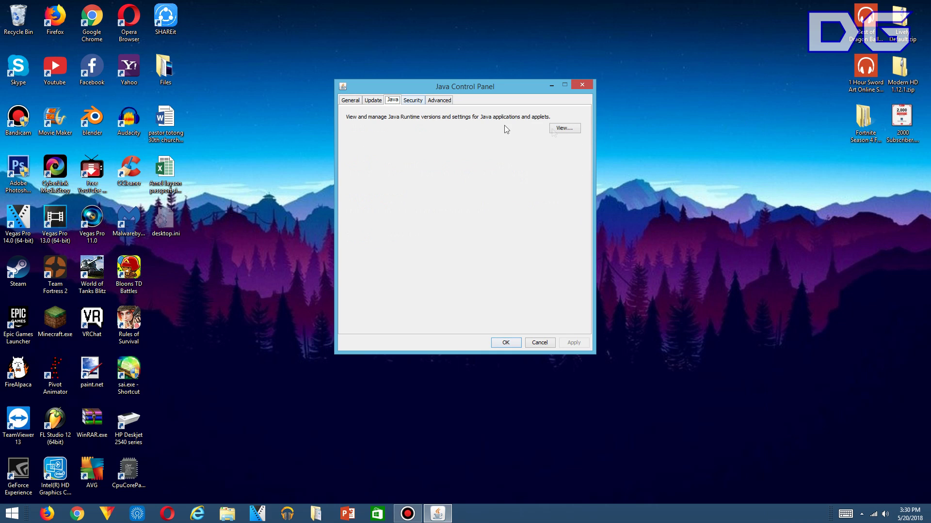
click(562, 129)
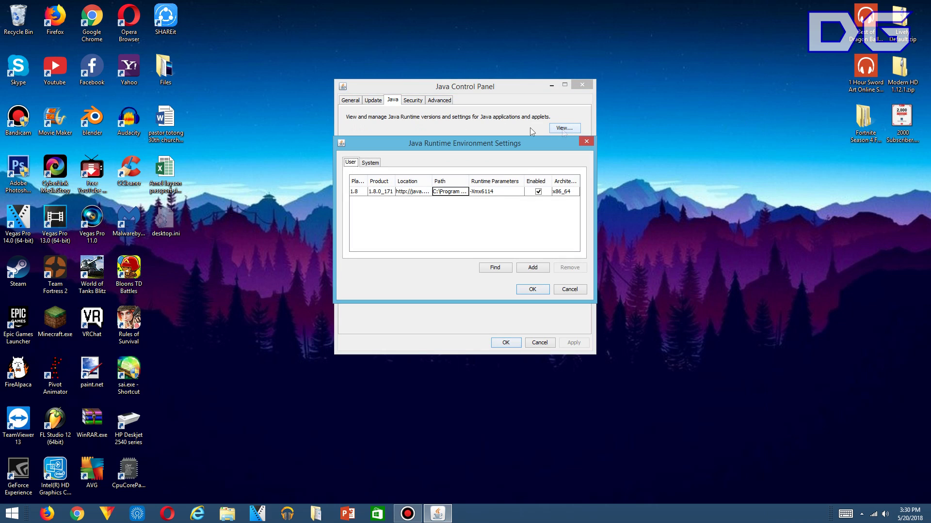
click(496, 194)
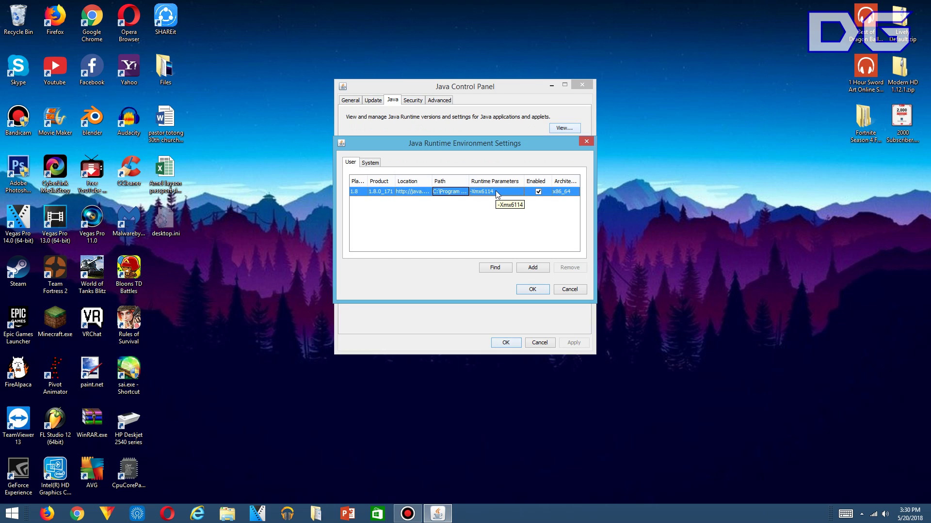
double_click(497, 193)
key(BackSpace)
key(BackSpace)
key(BackSpace)
key(BackSpace)
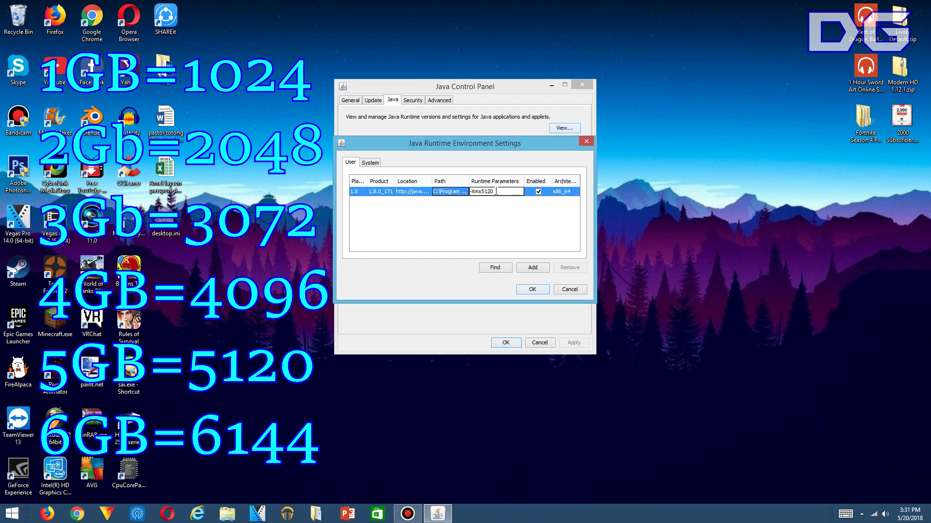
click(532, 290)
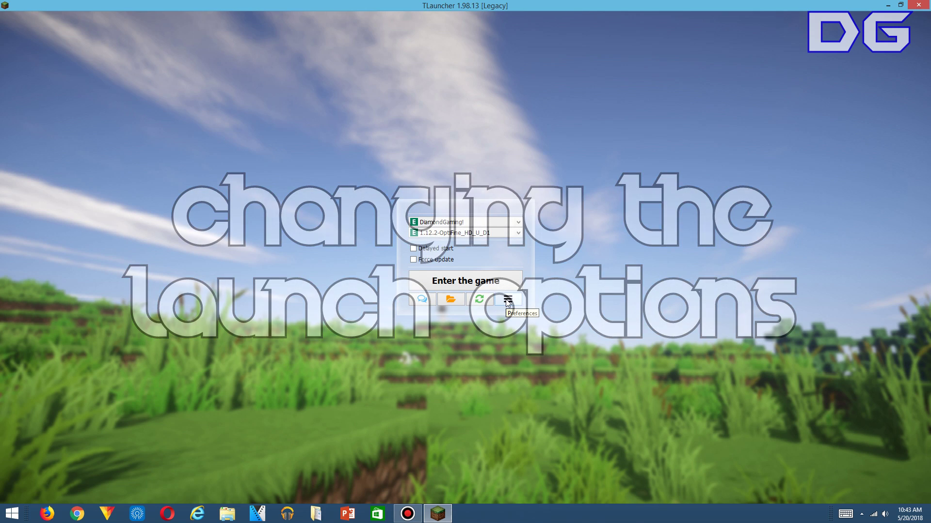
In TLauncher's preferences, reset the Minecraft settings to defaults and set the memory allocation to 5120 MB
click(507, 301)
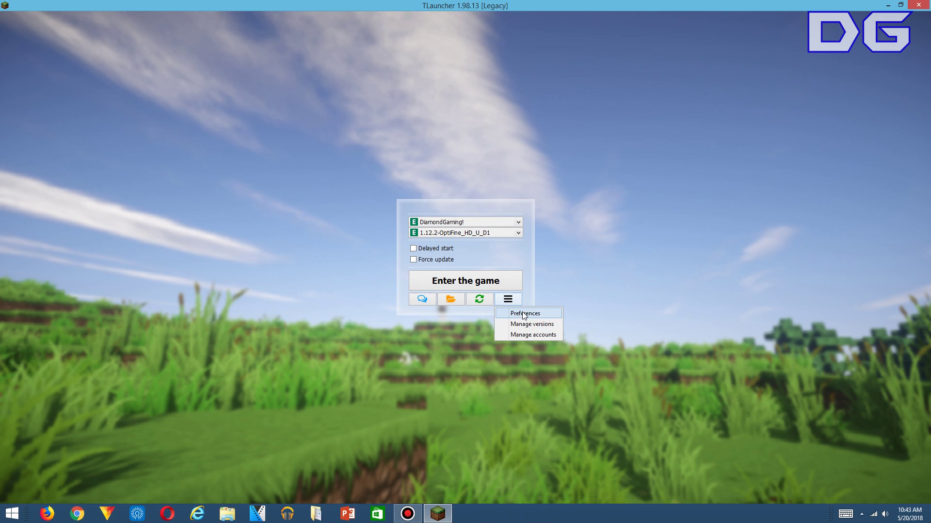
click(523, 313)
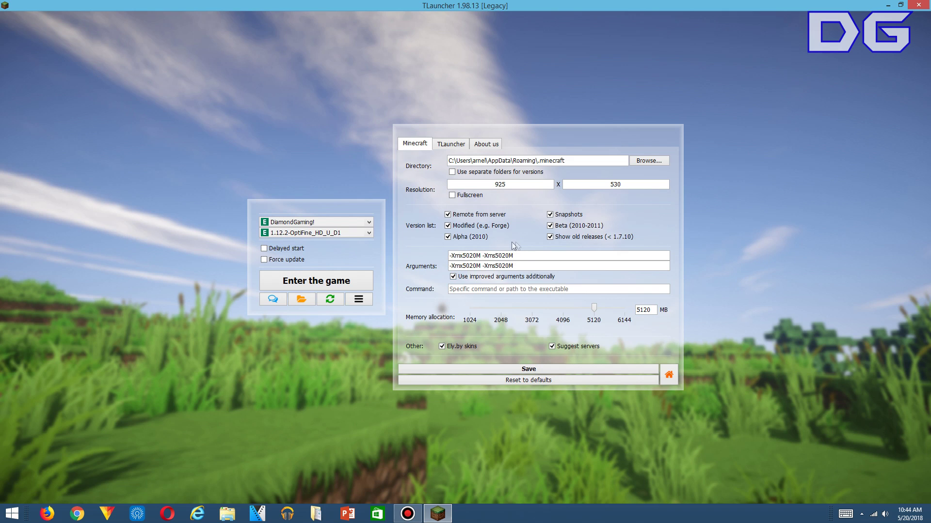
click(550, 378)
click(458, 266)
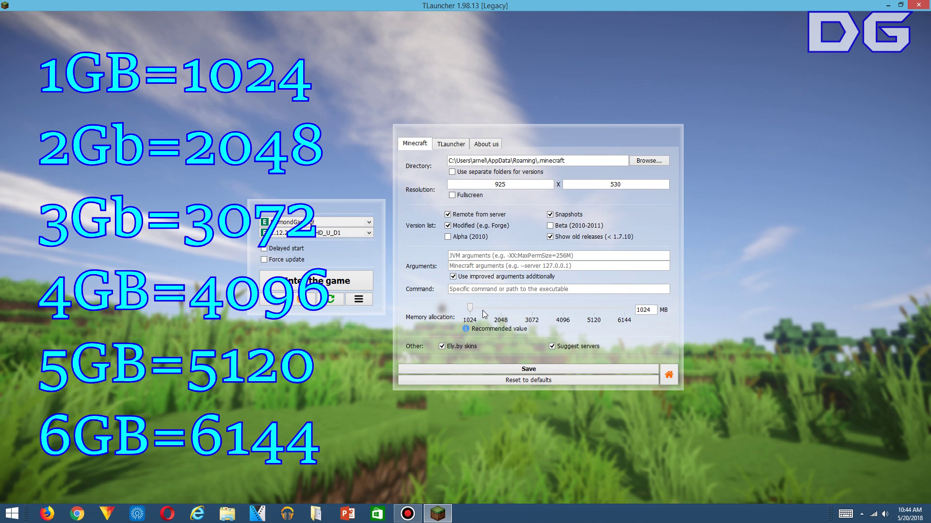
click(595, 311)
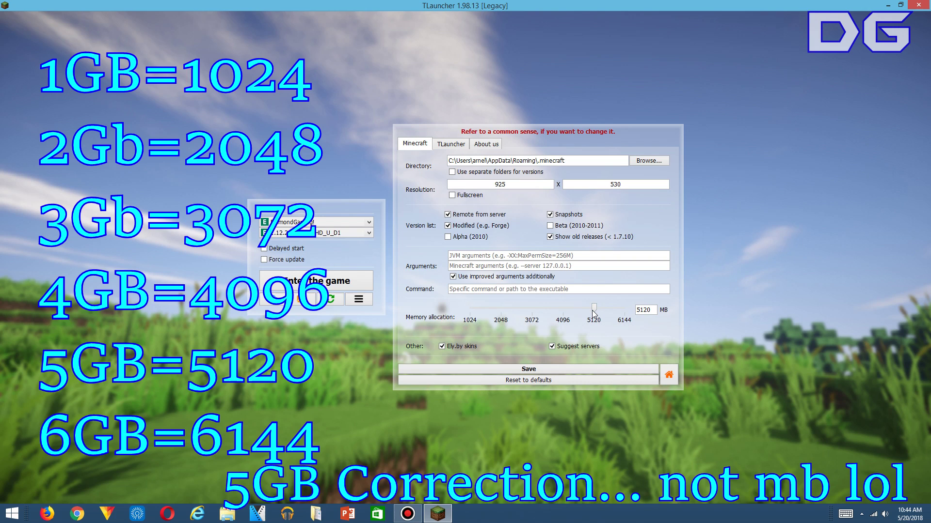
Enter "-Xmx5120 -Xmx5120" as both the JVM and Minecraft arguments, and enable Beta (2010-2011) and Alpha (2010) in the version list
click(472, 257)
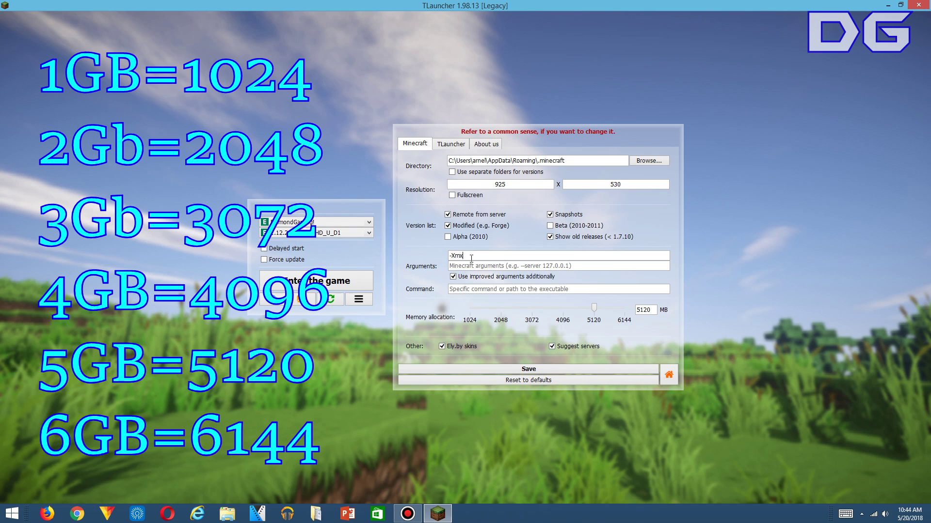
text(5120 -X)
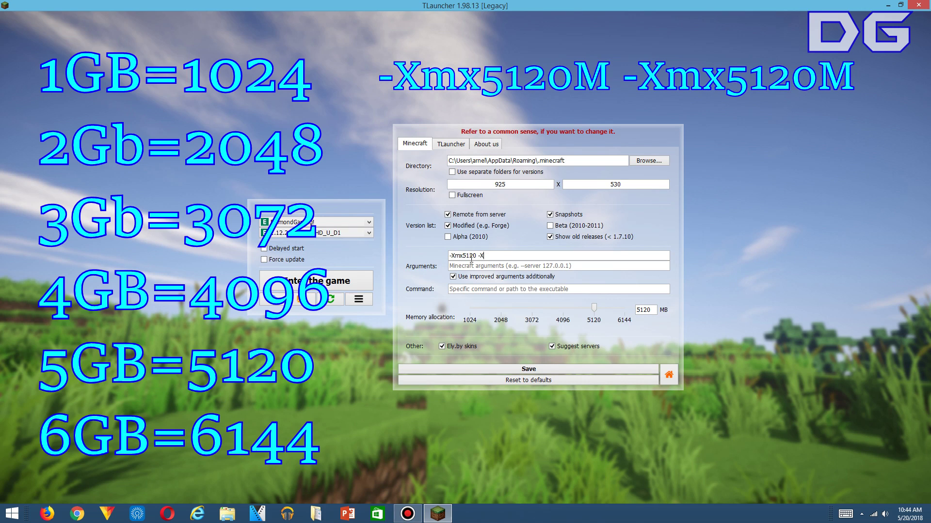
text(mx5120)
click(483, 263)
text(-Xmx5120)
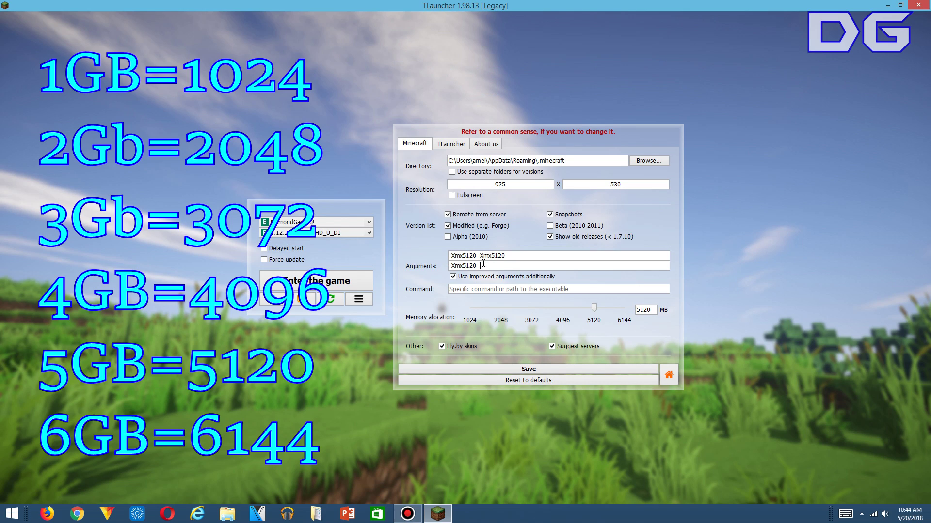
text( -Xmx5120)
click(550, 226)
click(448, 237)
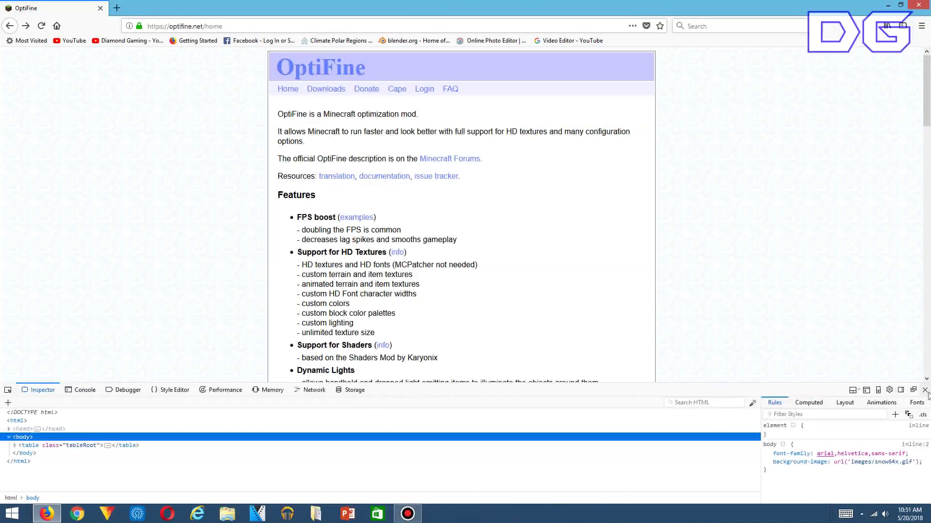
From the OptiFine website in Firefox, download OptiFine 1.12.2 HD U D3, skipping the ad page, and save the jar file
click(925, 391)
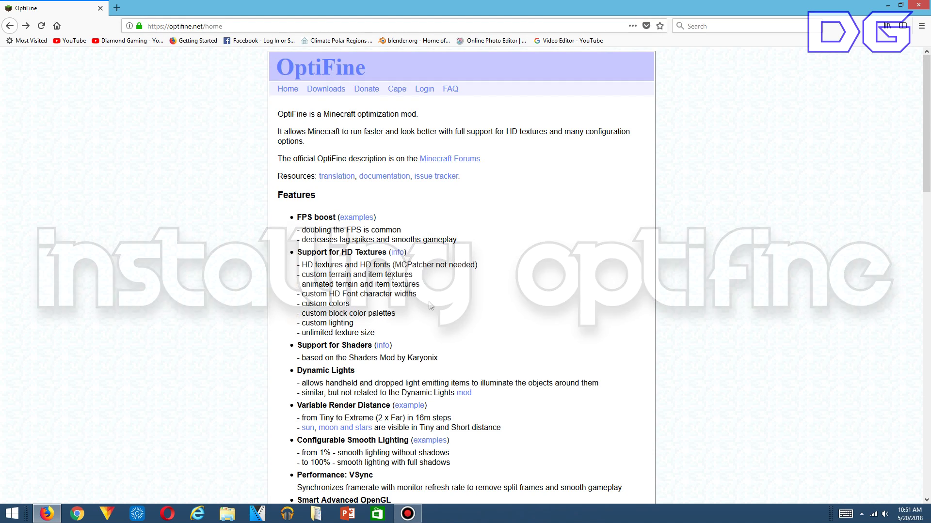
click(333, 95)
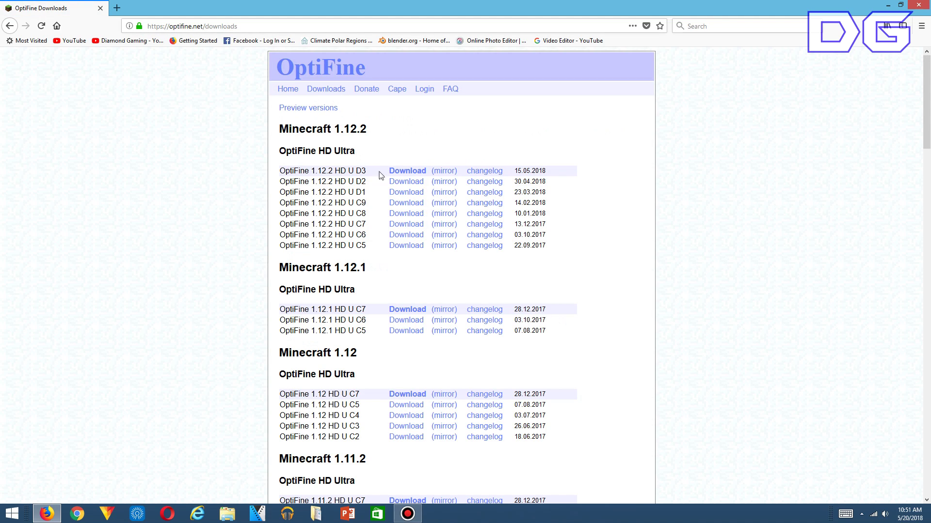
click(410, 172)
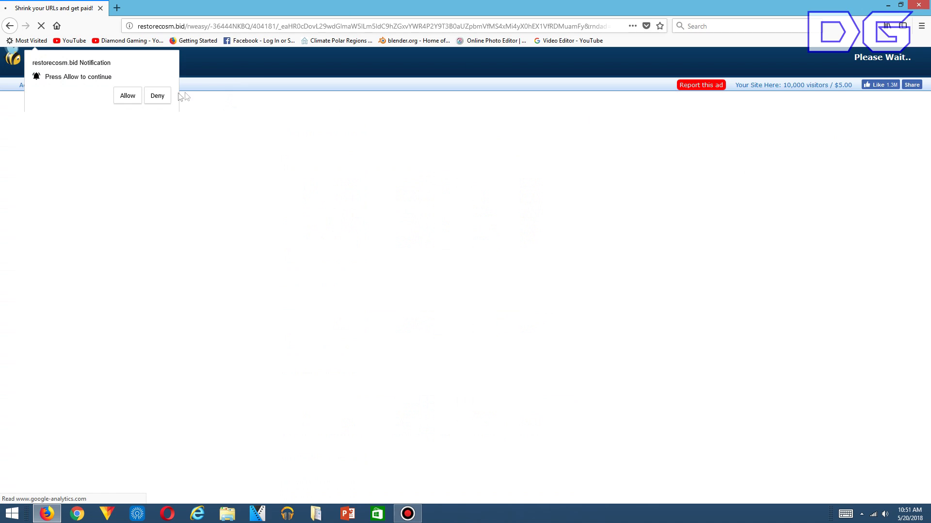
click(157, 95)
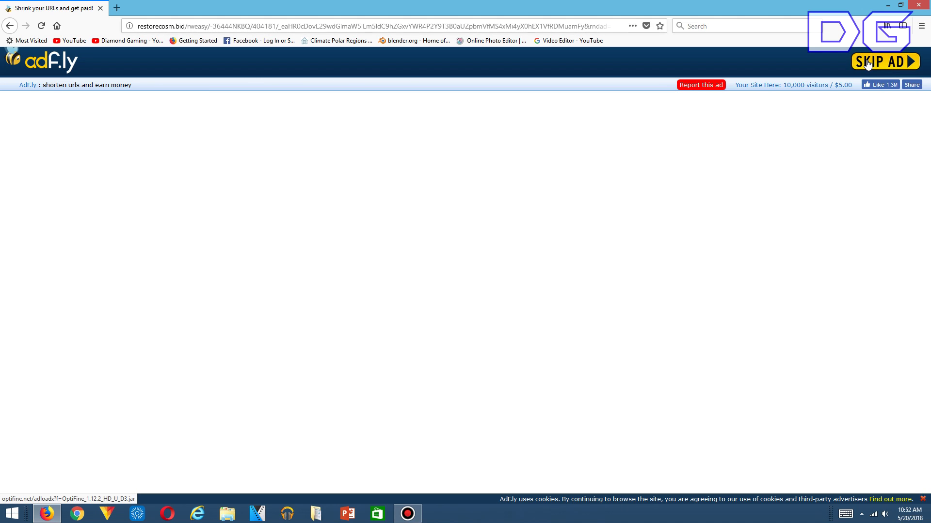
click(343, 198)
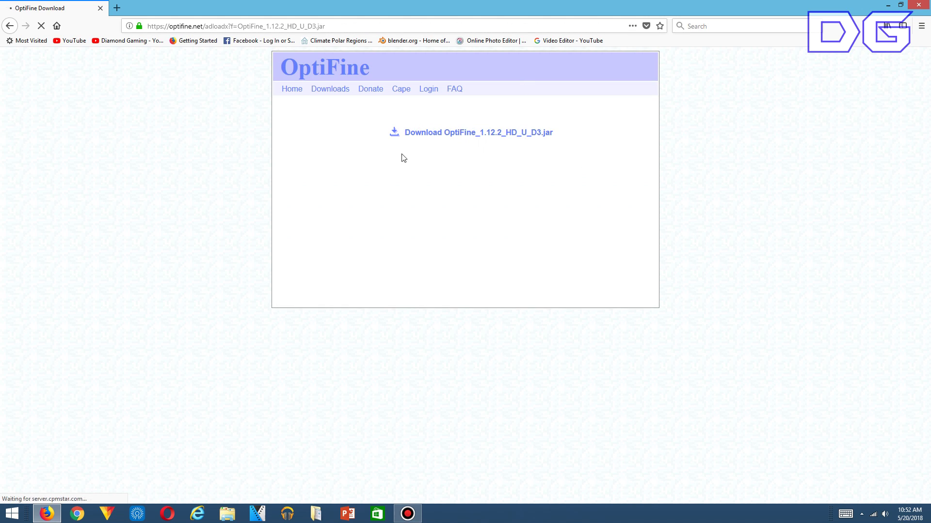
click(509, 137)
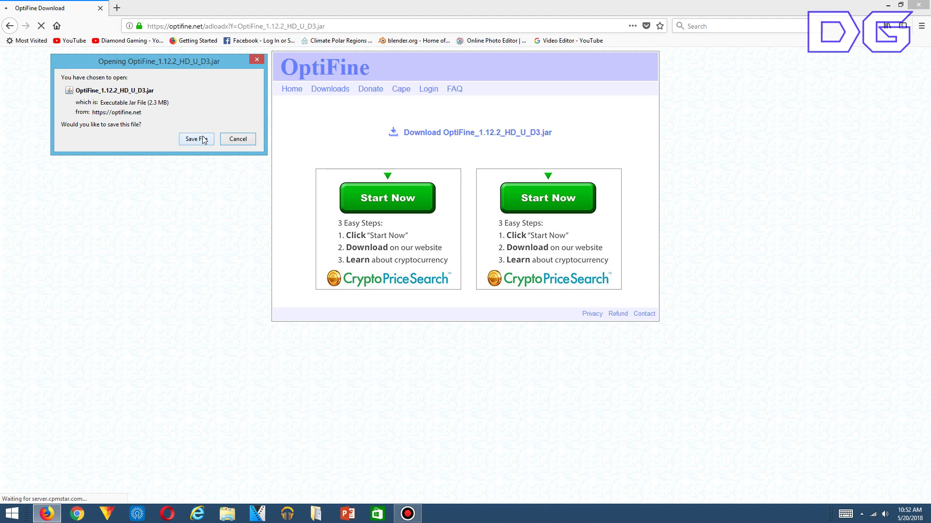
click(196, 140)
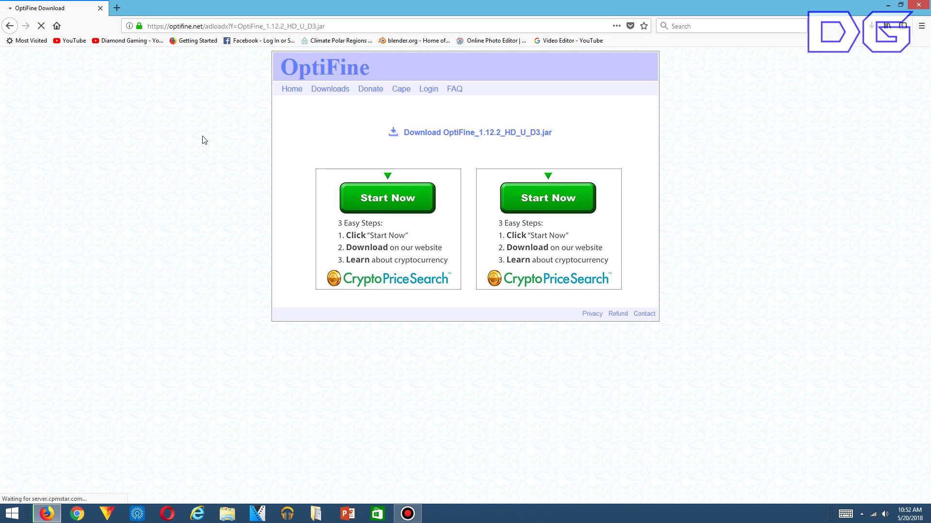
Run the downloaded OptiFine_1.12.2_HD_U_D3.jar from its folder, install OptiFine, and close the Downloads window
click(871, 29)
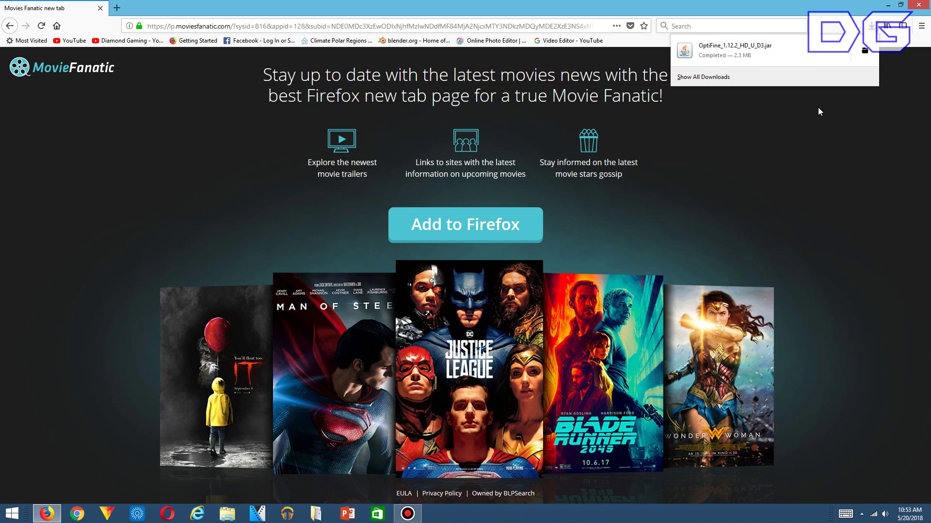
click(863, 53)
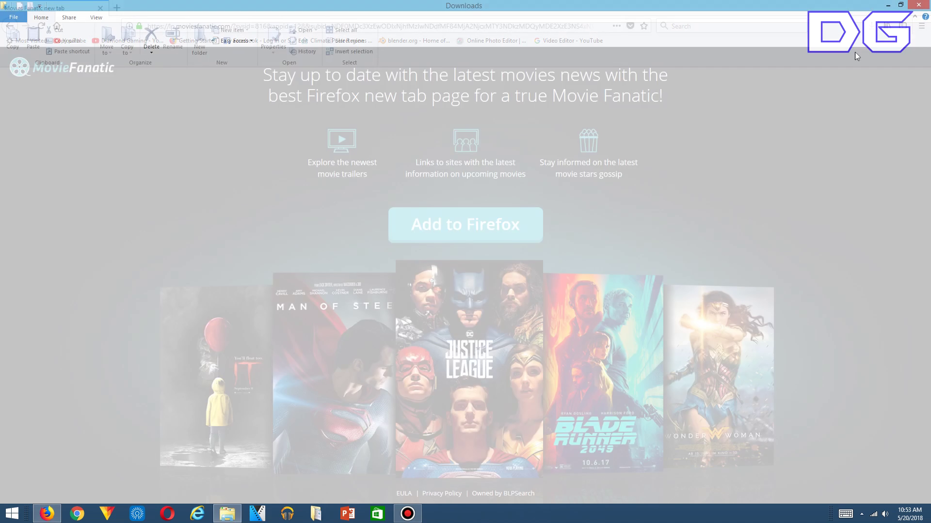
double_click(244, 140)
click(419, 303)
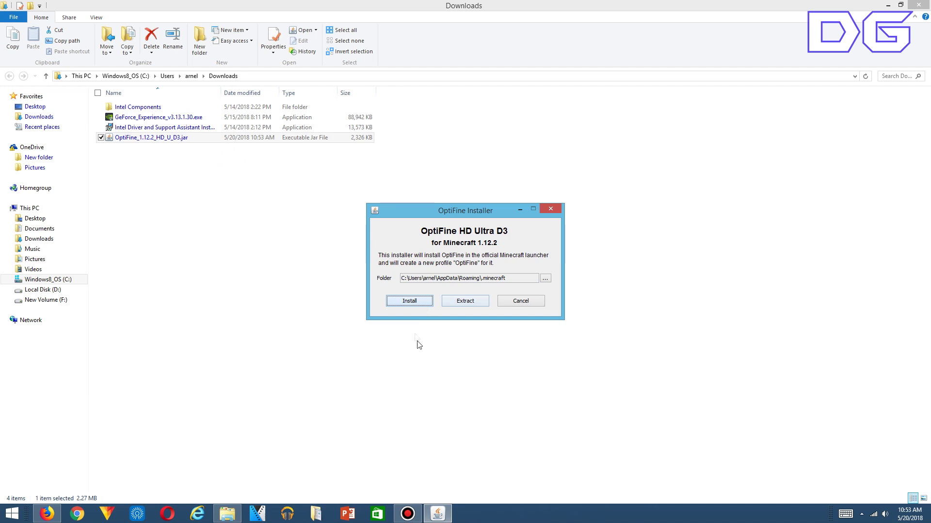
click(408, 302)
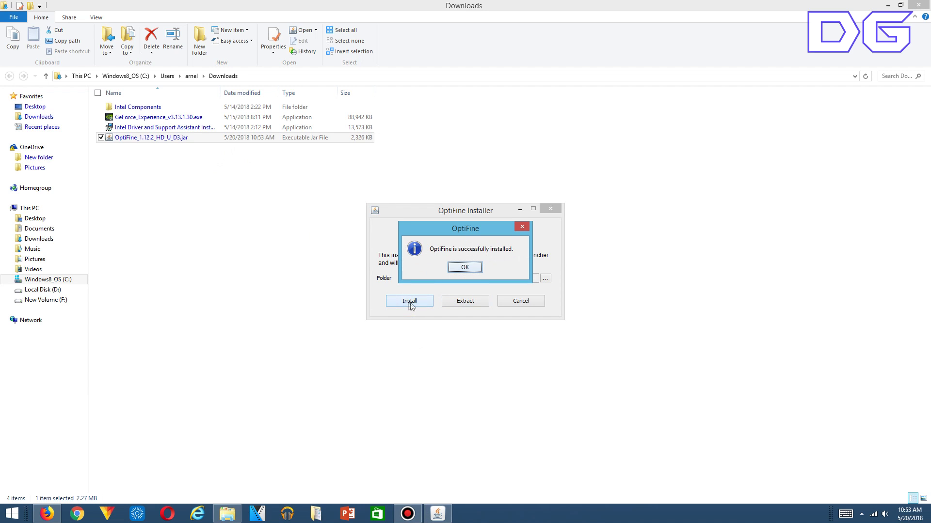
click(464, 268)
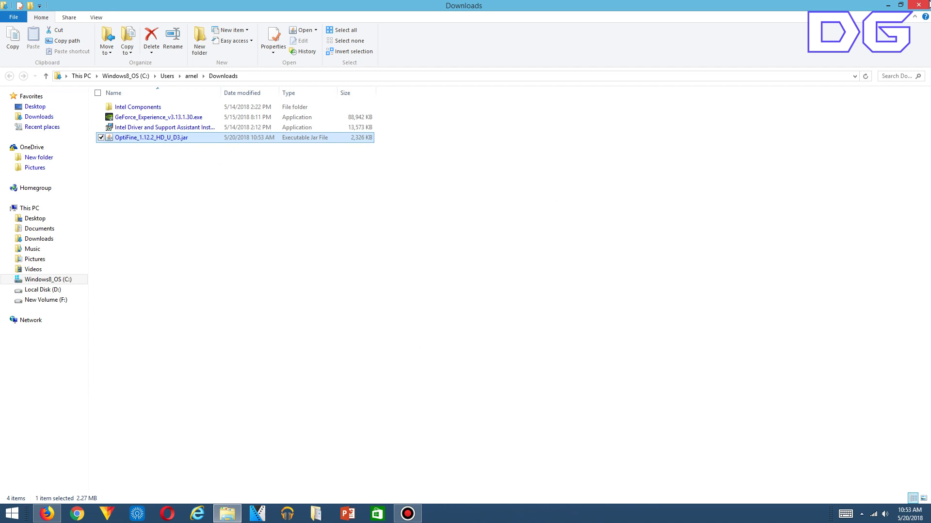
click(921, 4)
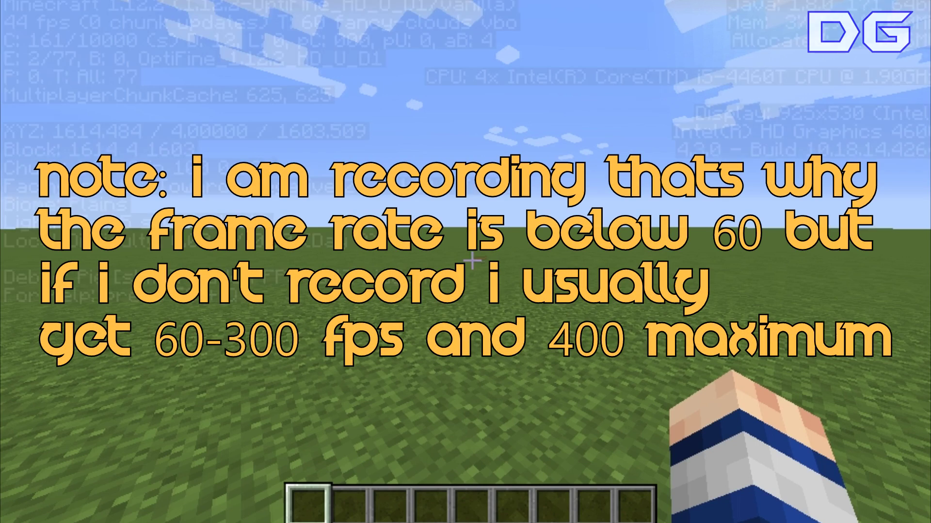
Show Minecraft's debug overlay to check the current frame rate, and hide it again
key(F3)
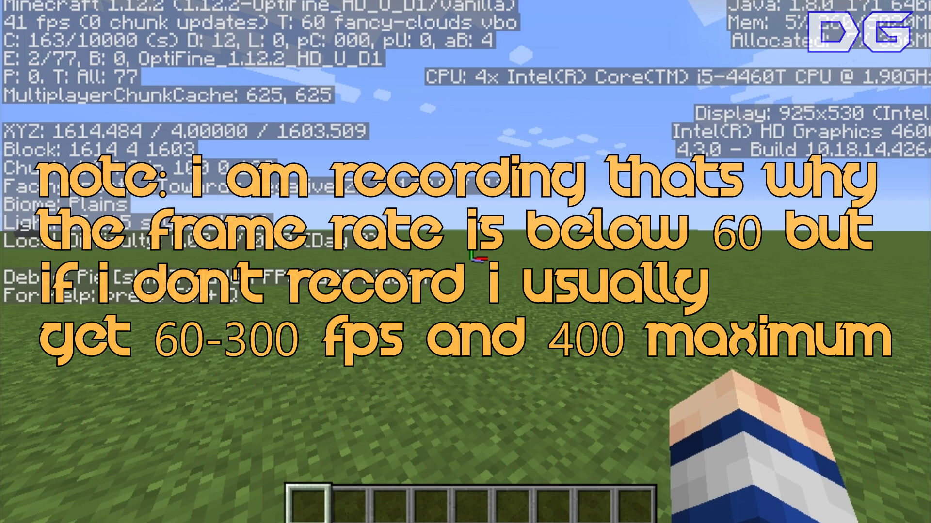
key(F3)
Open Minecraft's Video Settings and set Graphics to Fast
key(Escape)
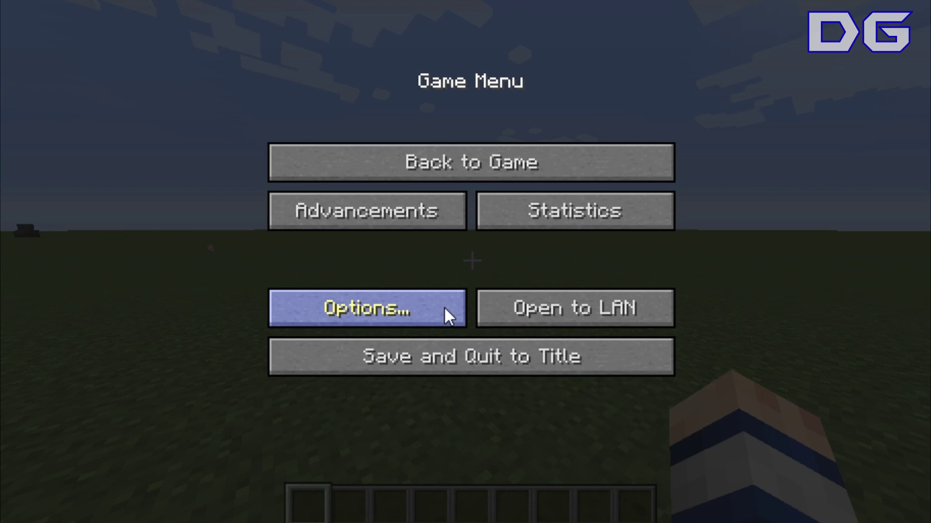
click(444, 318)
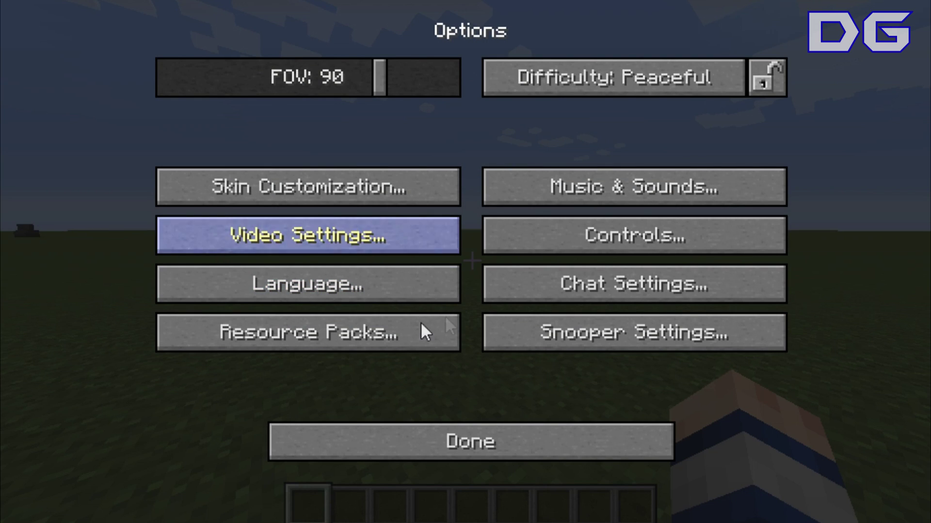
click(400, 245)
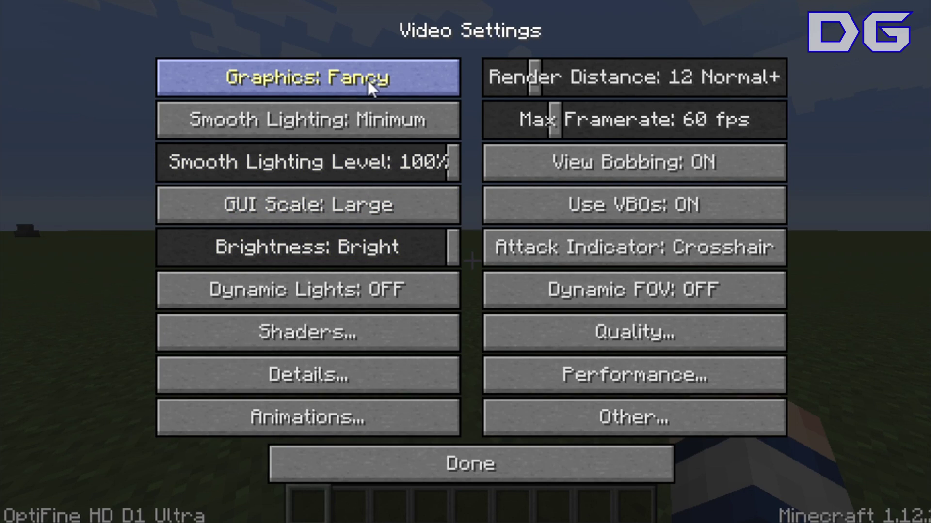
mouse_move(367, 79)
click(360, 81)
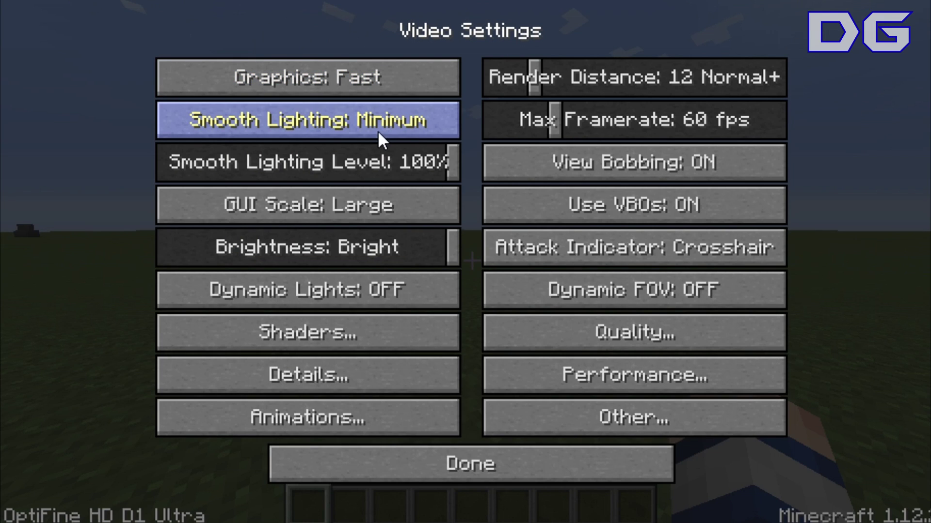
Turn Smooth Lighting off and reduce the Smooth Lighting Level to OFF
mouse_move(381, 140)
click(395, 131)
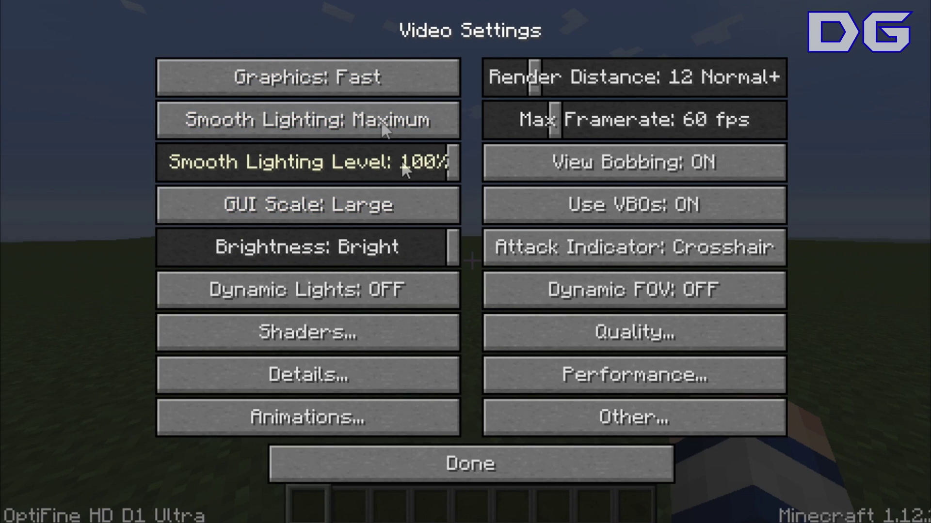
click(402, 135)
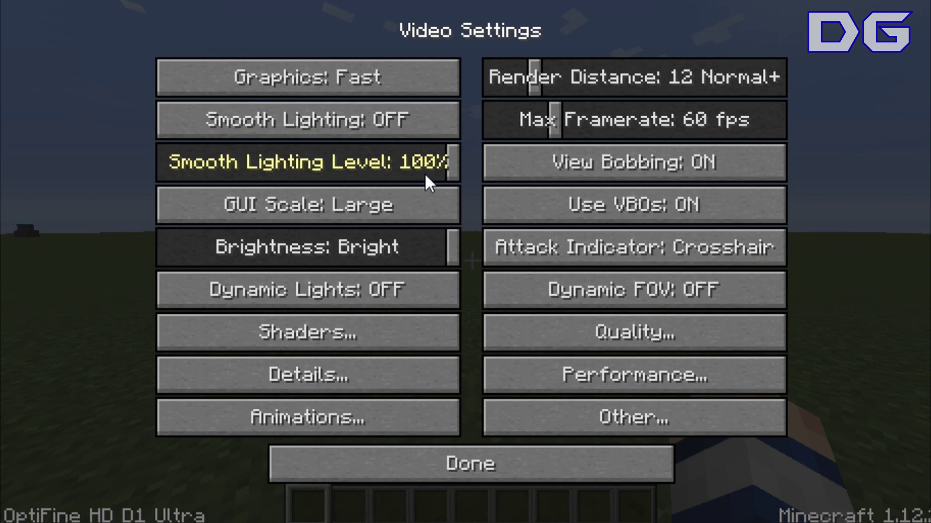
click(185, 164)
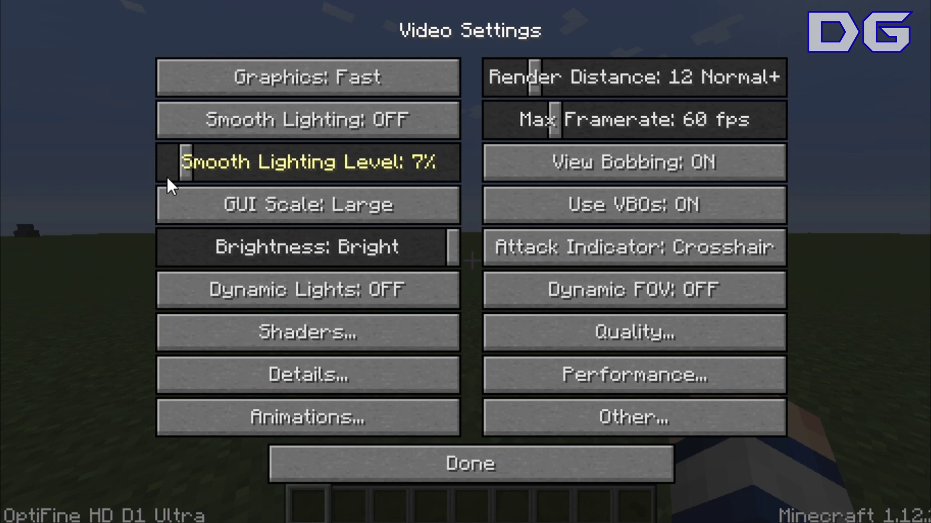
drag(157, 167, 170, 170)
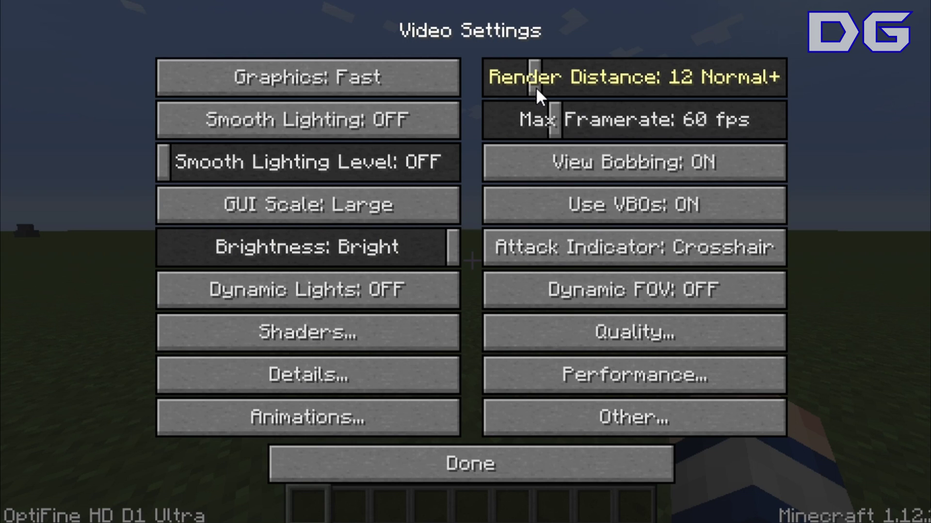
In the video settings, set Render Distance to 4 Short, Max Framerate to Unlimited, and Use VBOs to OFF
mouse_move(536, 86)
drag(517, 83, 491, 80)
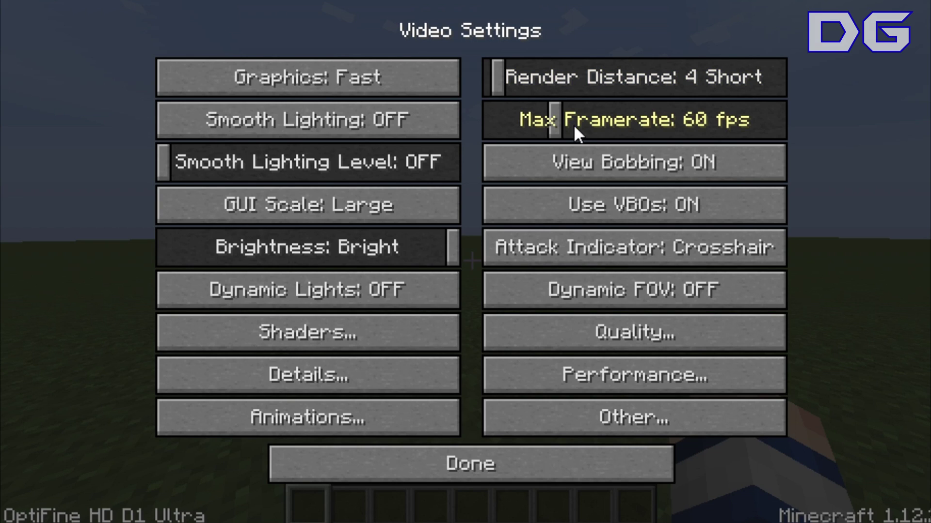
mouse_move(554, 123)
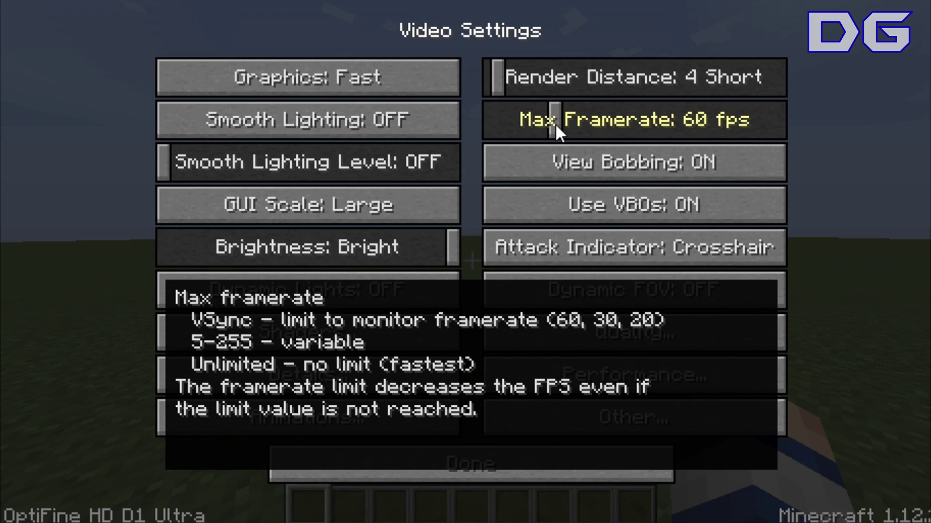
drag(554, 123, 875, 119)
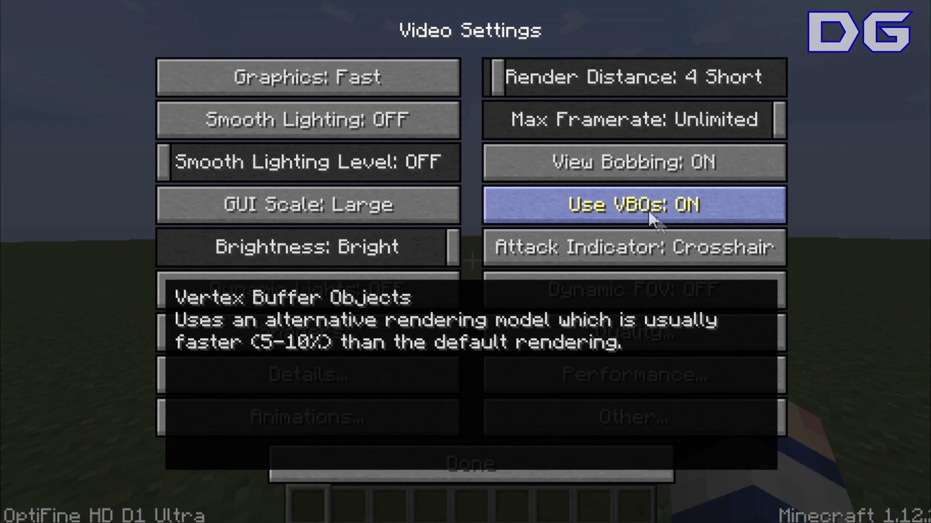
mouse_move(648, 208)
click(648, 209)
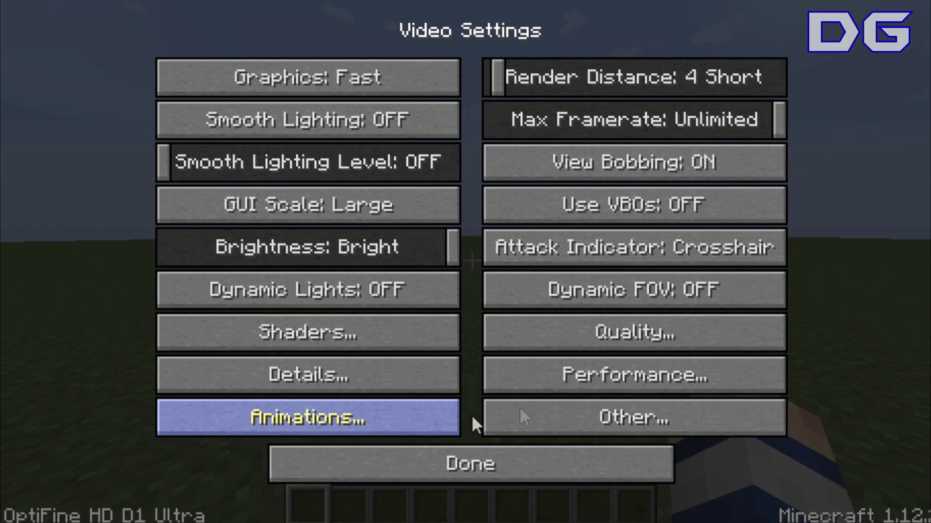
In the detail settings, set Clouds to Fast and cycle through the Trees options, returning to Video Settings
click(390, 384)
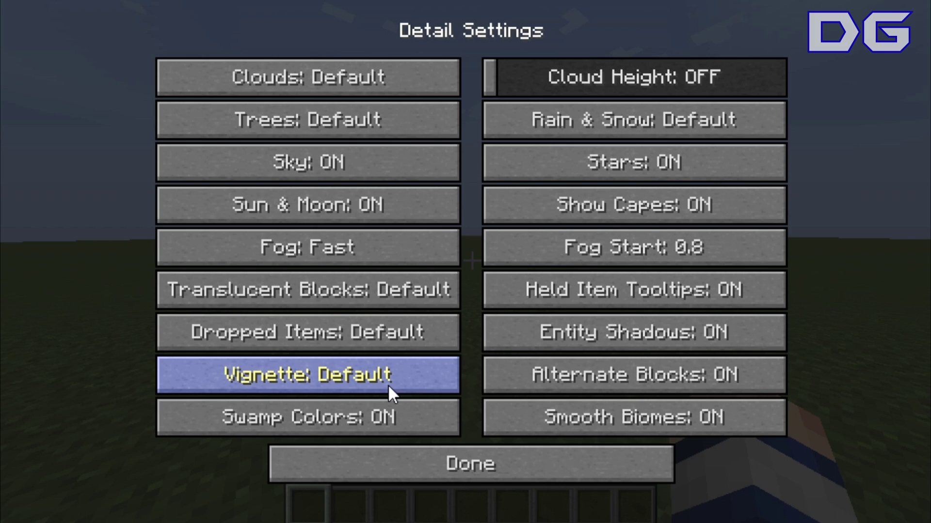
click(398, 83)
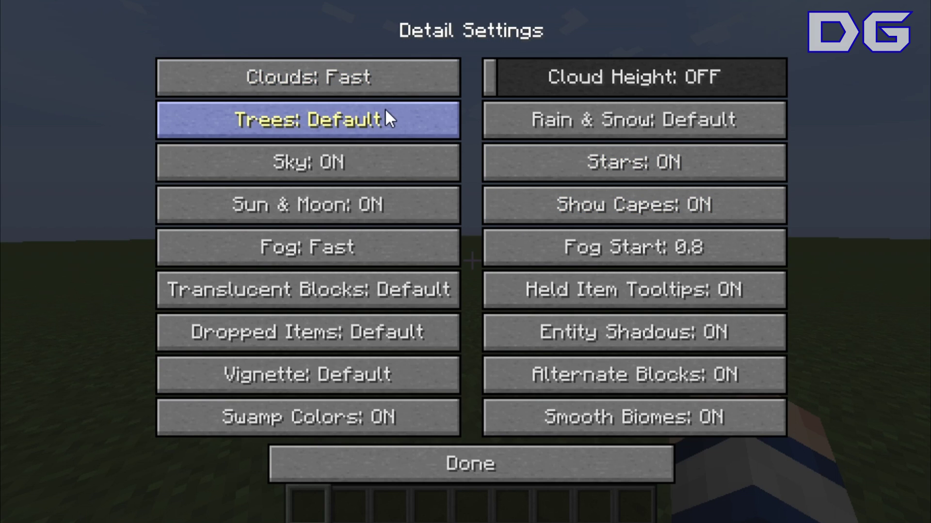
click(386, 120)
click(385, 120)
click(385, 117)
click(385, 118)
click(371, 124)
click(544, 453)
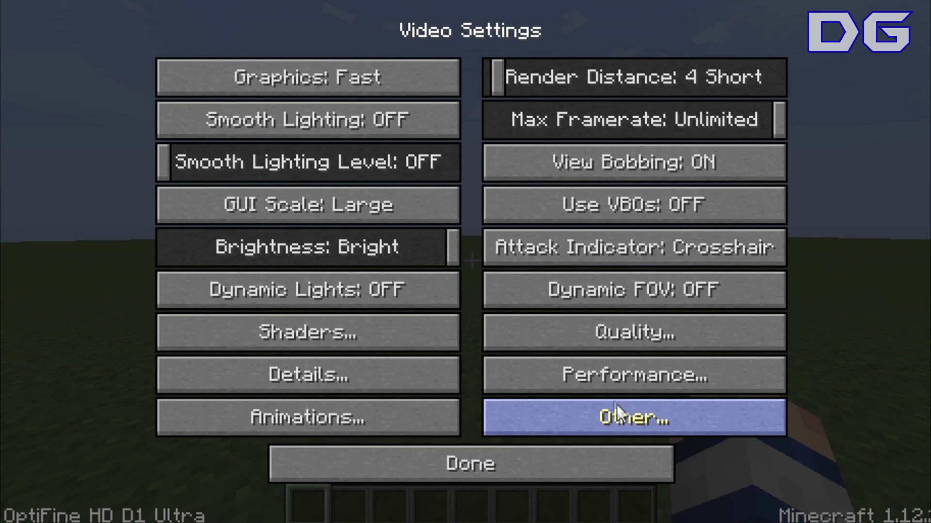
Review the Other Settings of the video options and leave the options menus to return to the game world
click(622, 416)
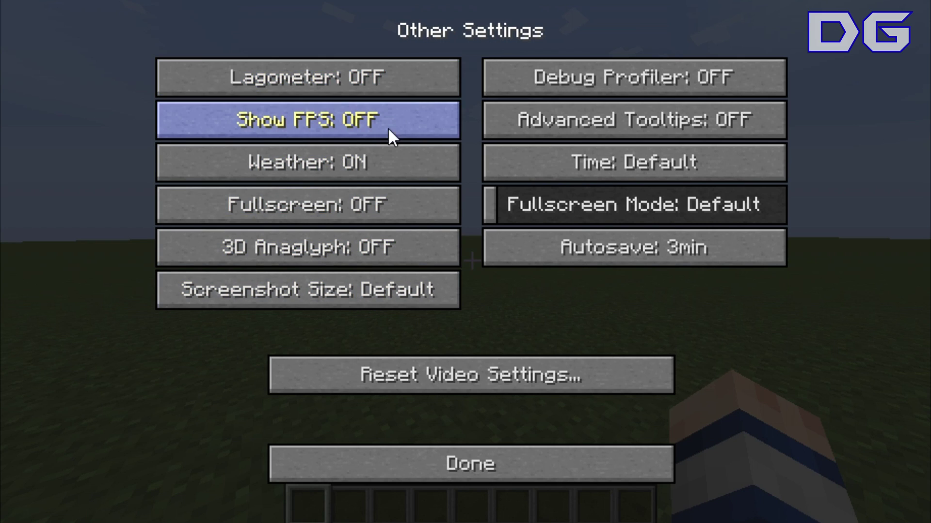
mouse_move(374, 127)
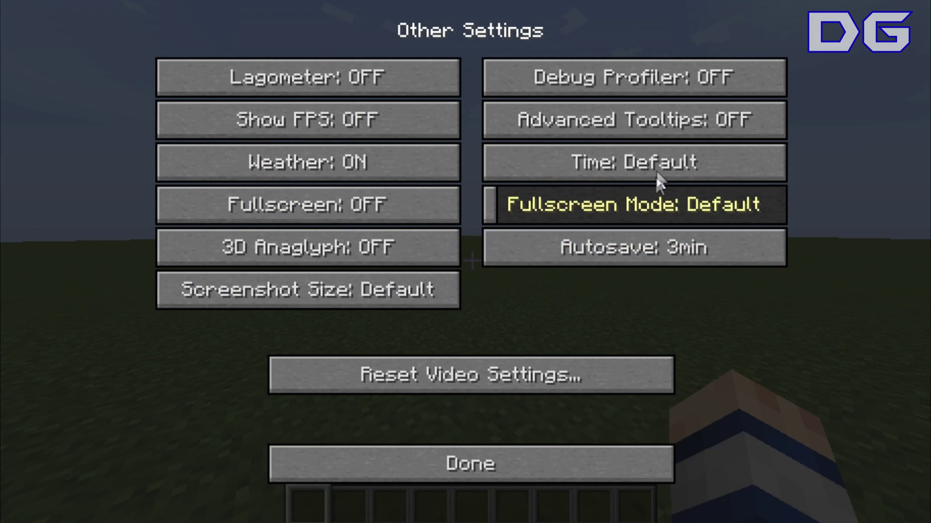
click(442, 457)
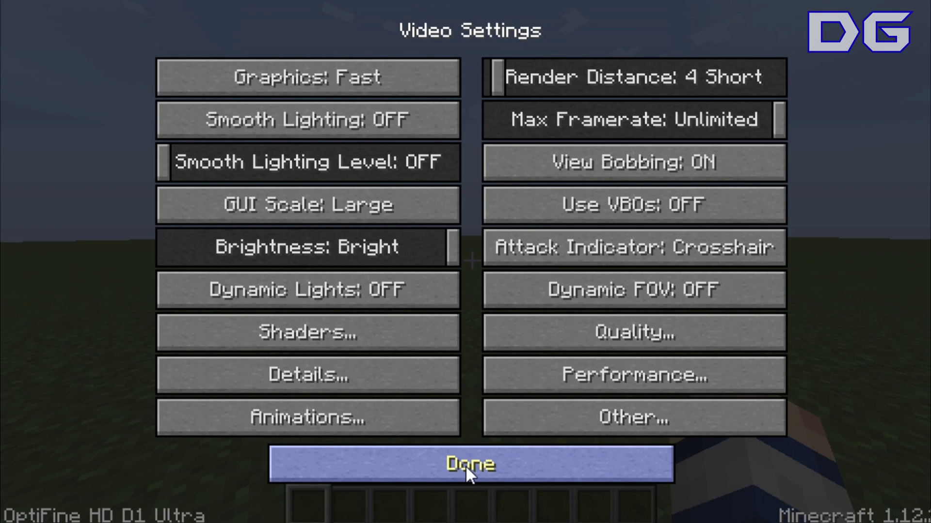
click(591, 408)
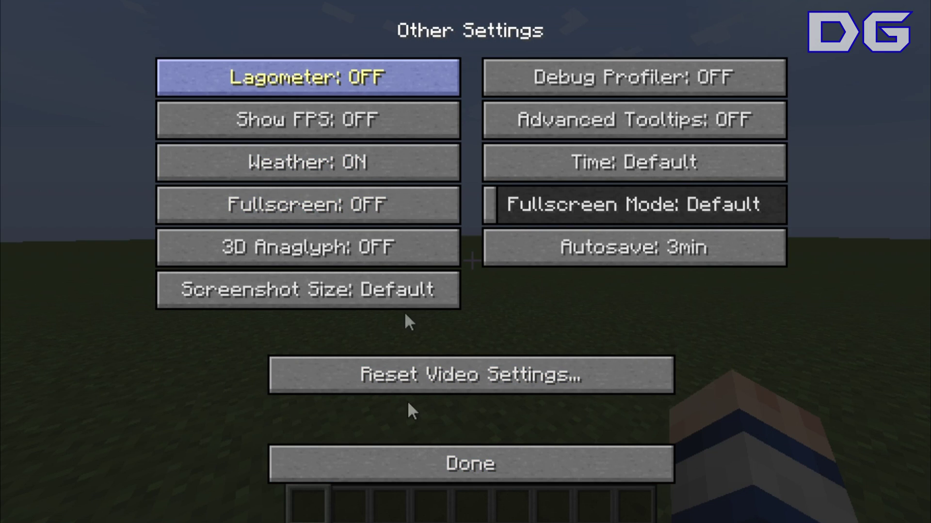
click(456, 473)
click(455, 473)
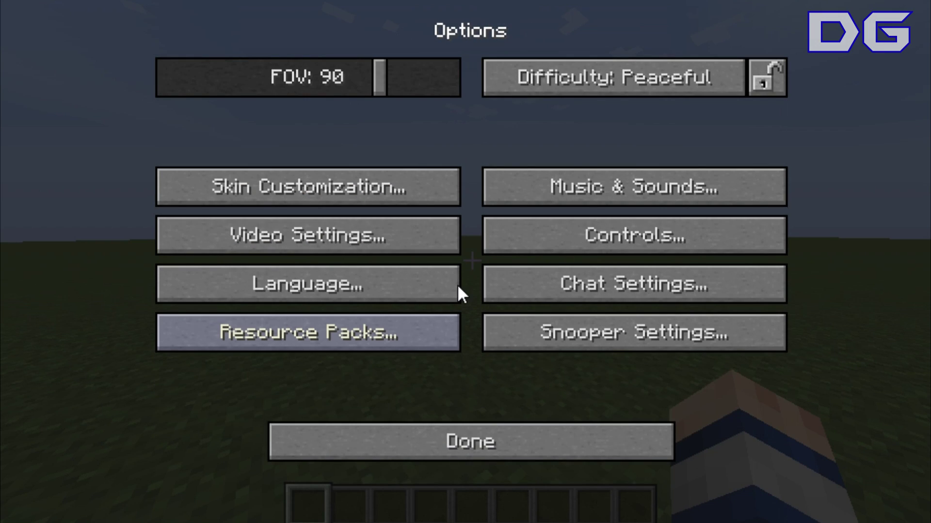
click(507, 458)
click(462, 167)
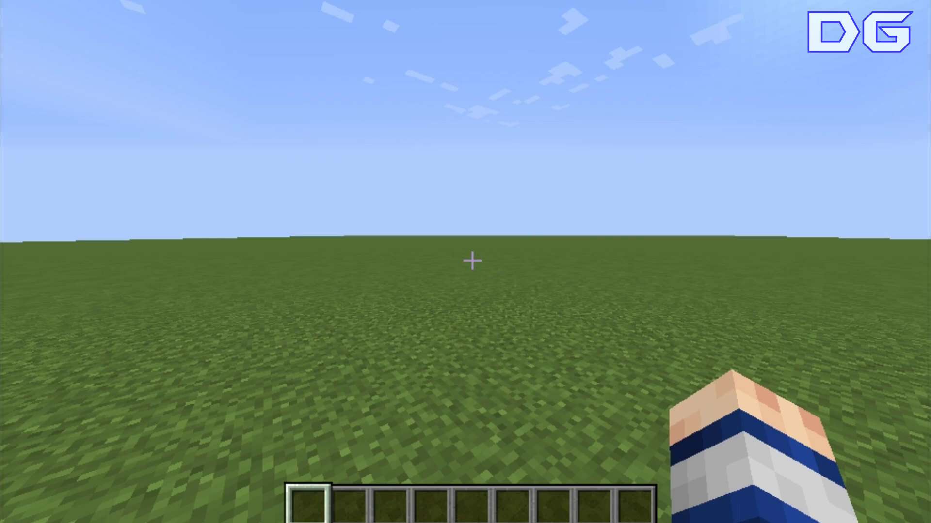
Show the debug overlay while walking forward to check the frame rate with the new video settings
key(F3)
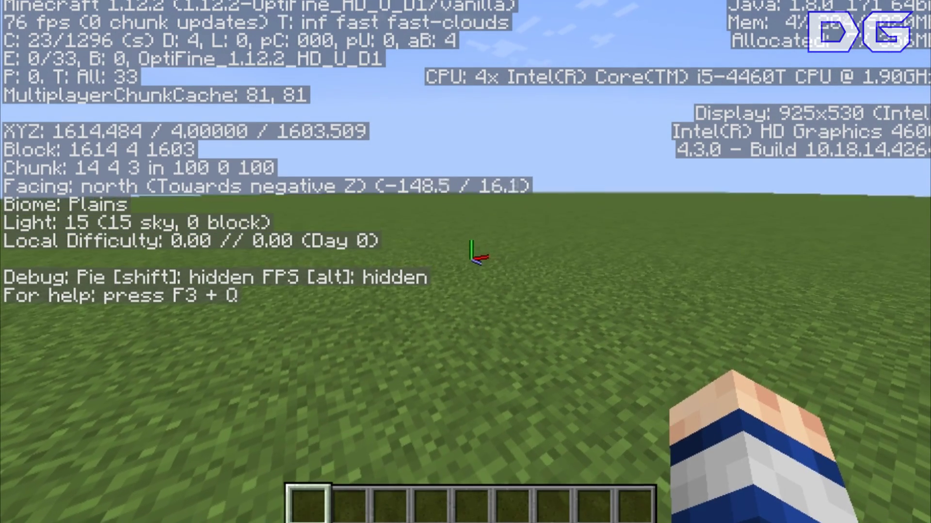
key(w)
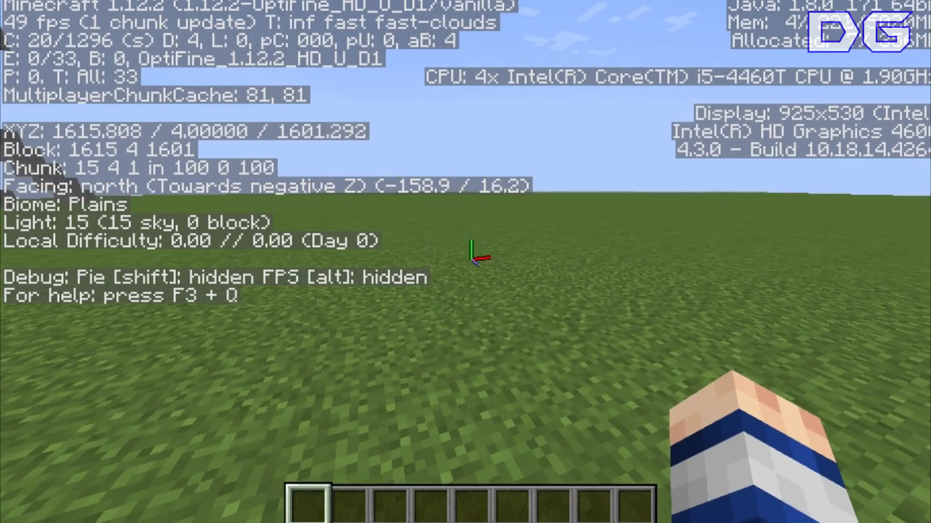
key(F3)
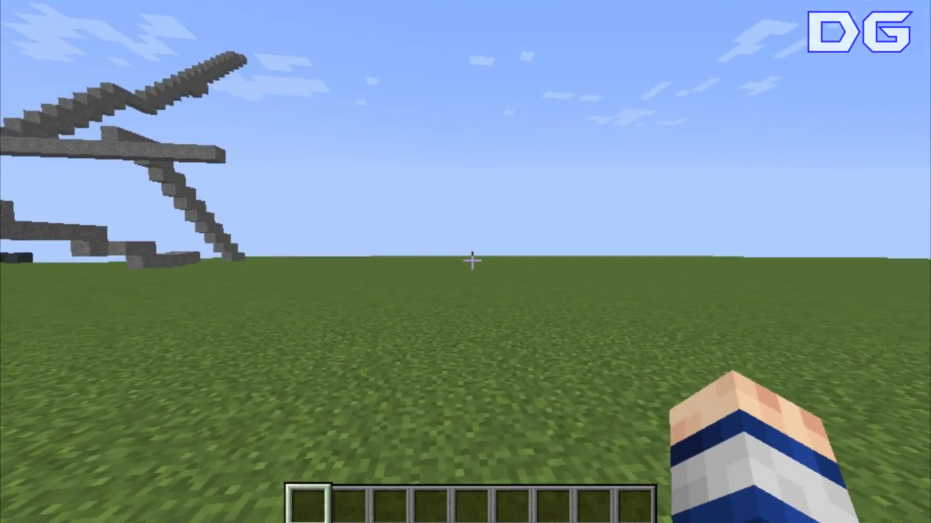
key(F3)
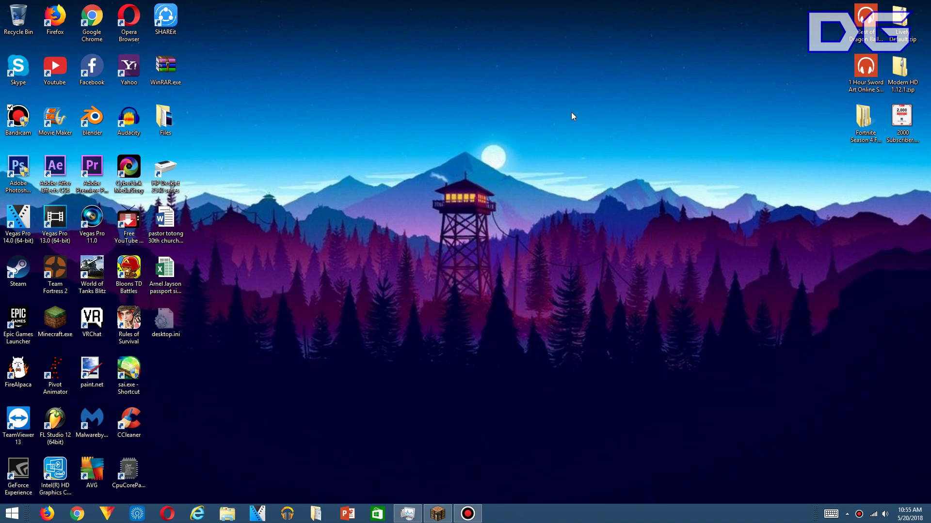
Switch to Task Manager and go to the details of the Java(TM) Platform SE binary process
right_click(3, 521)
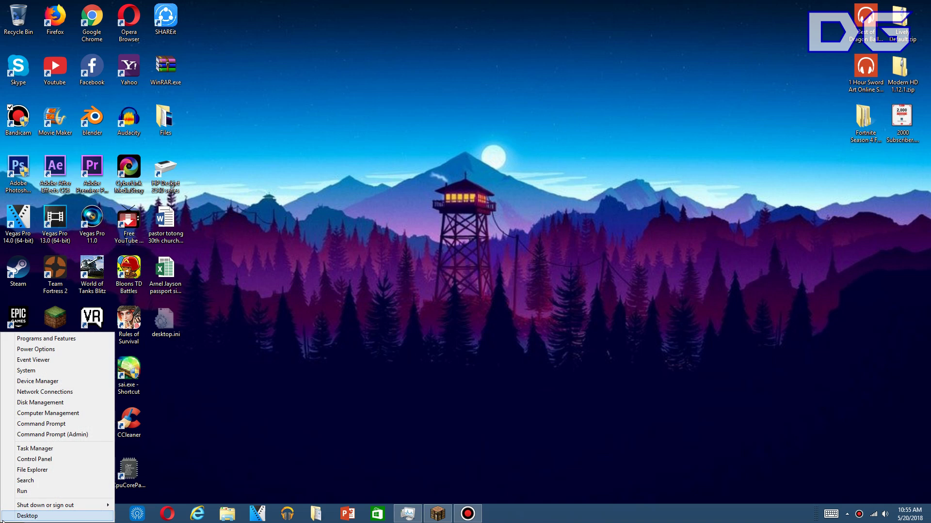
click(35, 449)
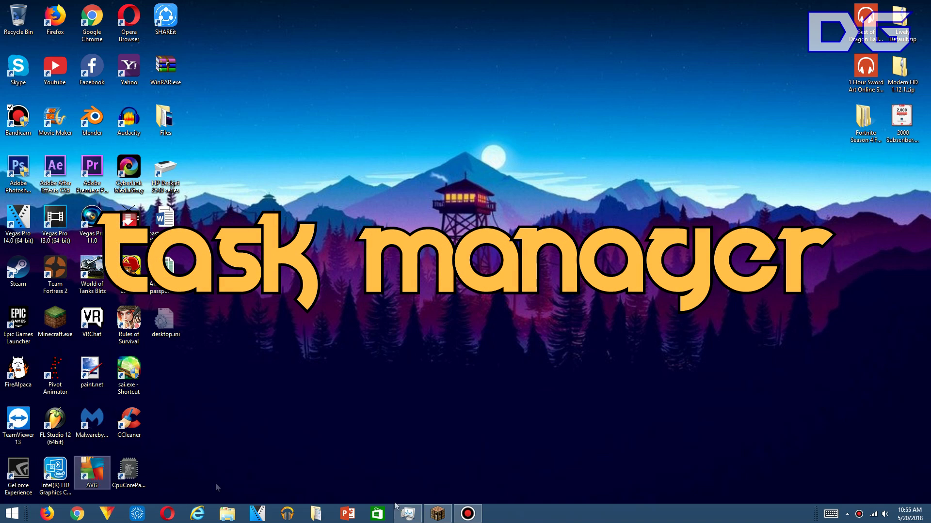
click(406, 512)
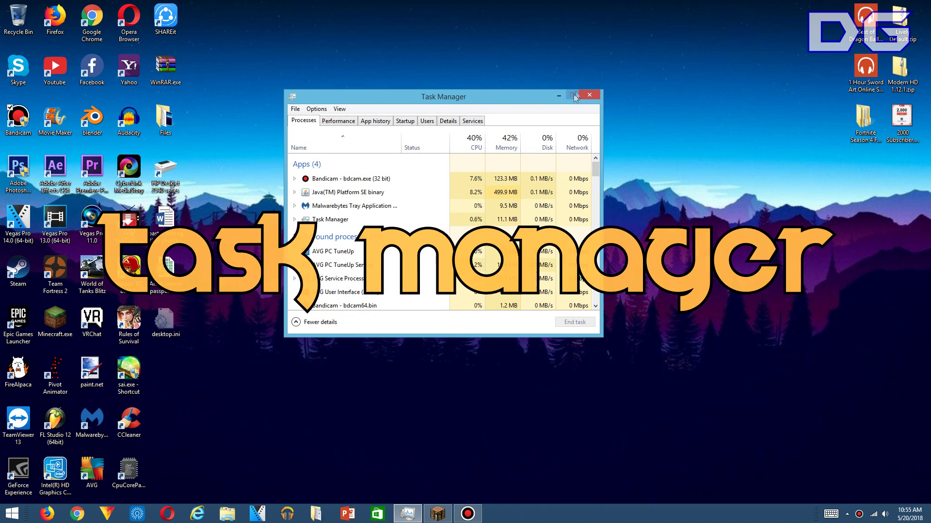
drag(536, 100, 548, 107)
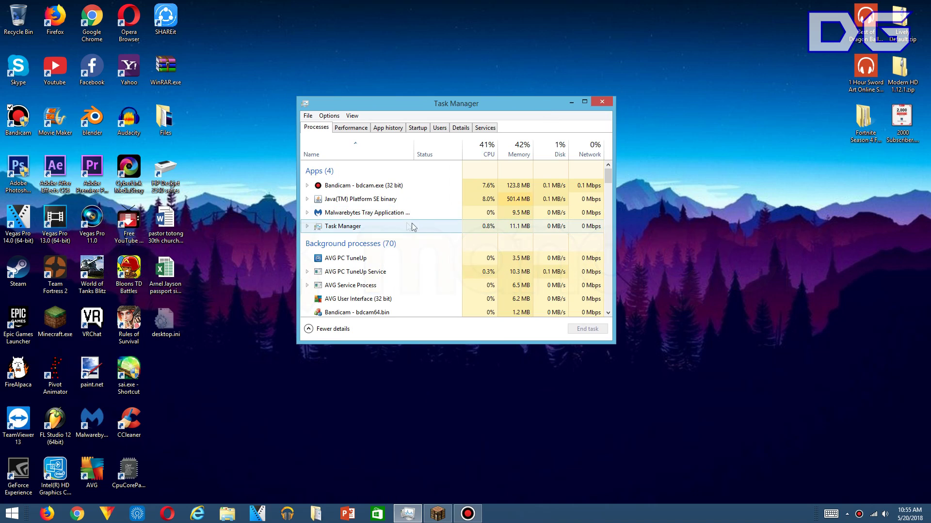
click(415, 204)
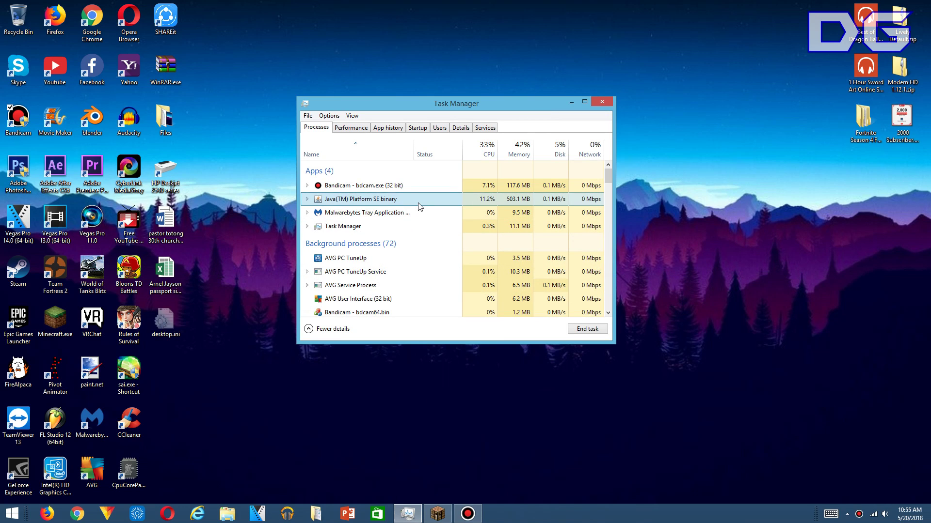
right_click(420, 207)
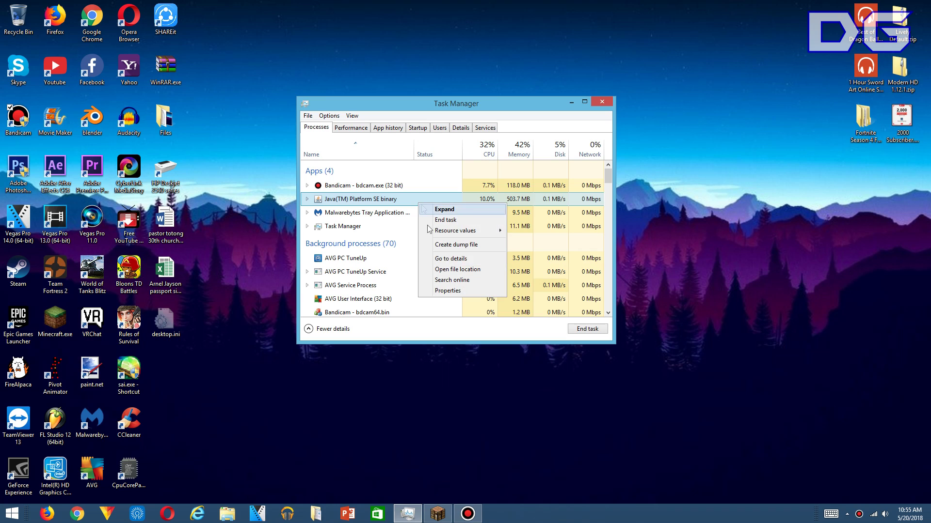
click(447, 260)
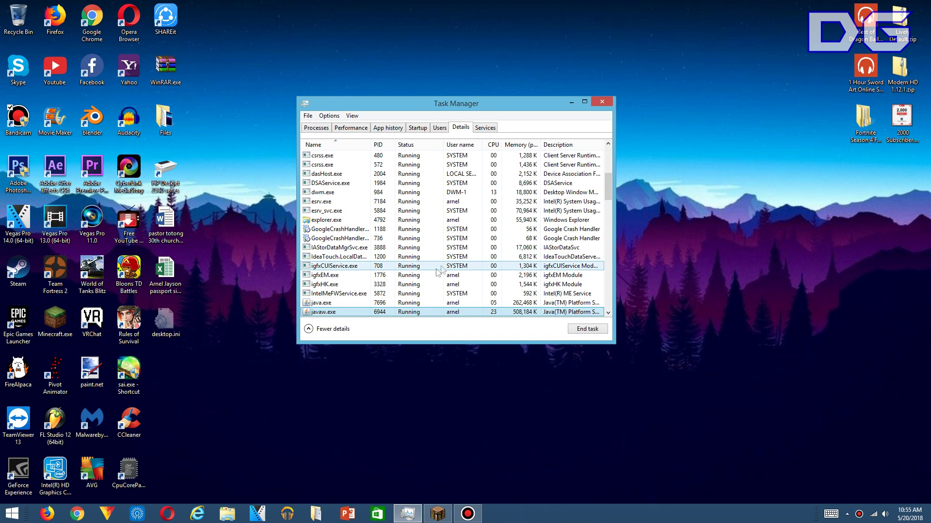
Set the priority of the java.exe process to High and confirm the priority change
scroll(377, 308, down, 1)
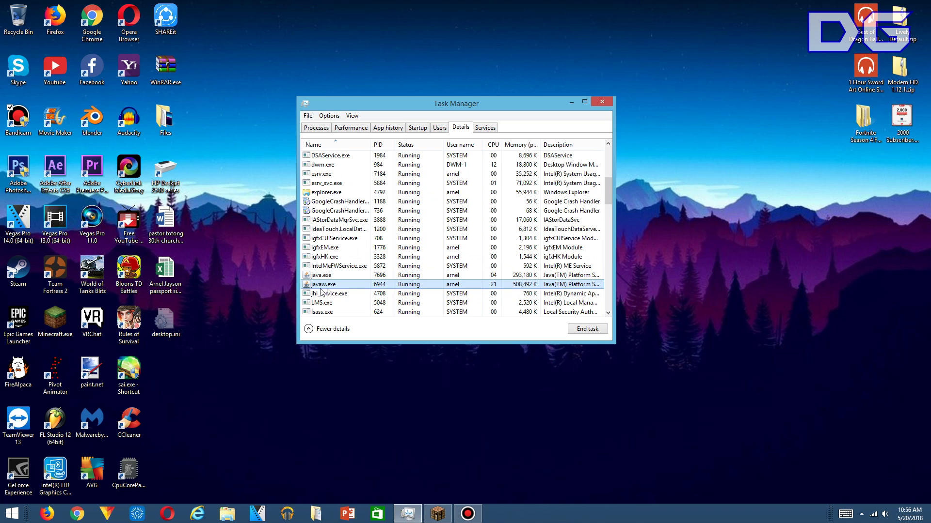
click(353, 275)
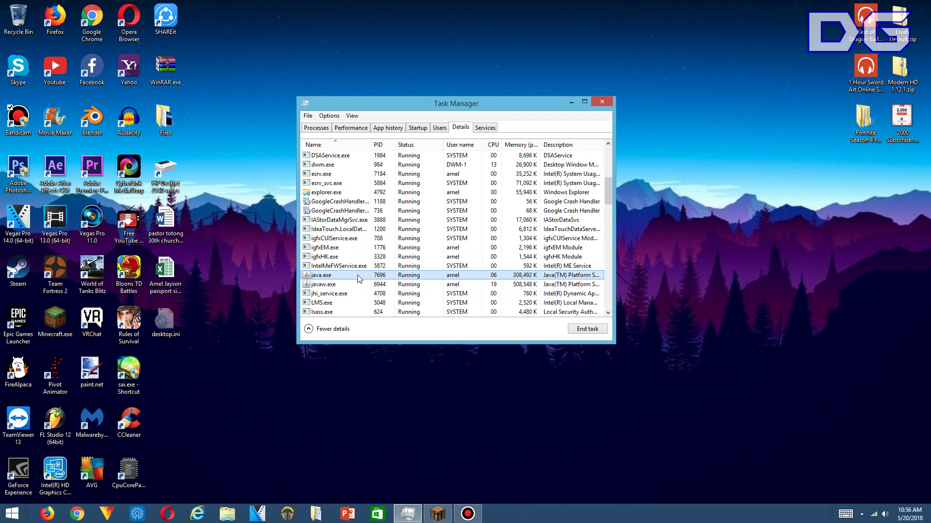
right_click(356, 275)
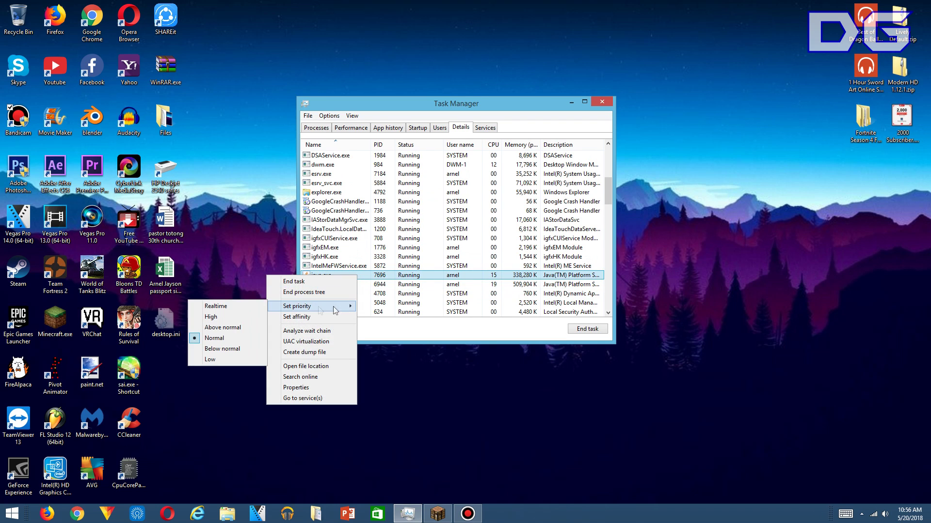
mouse_move(283, 308)
click(249, 316)
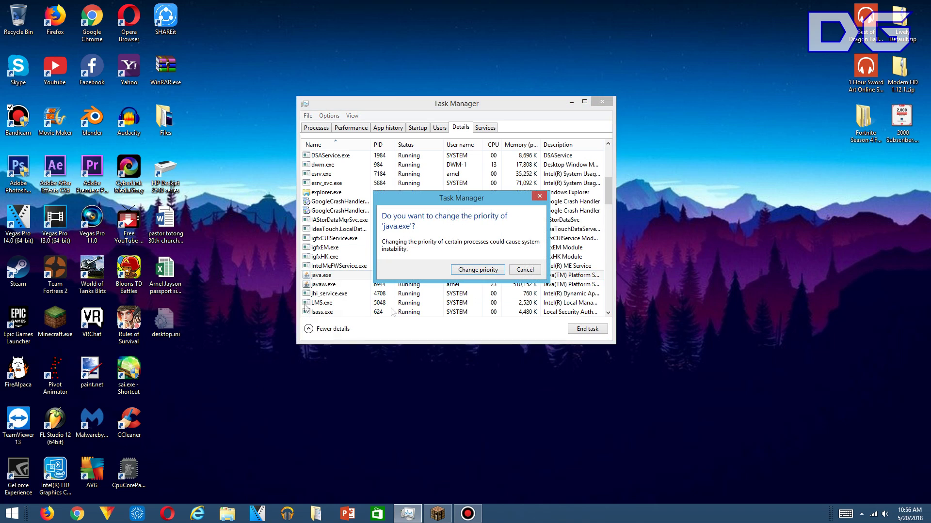
click(477, 271)
Set the priority of the javaw.exe process to High and minimize Task Manager
click(431, 286)
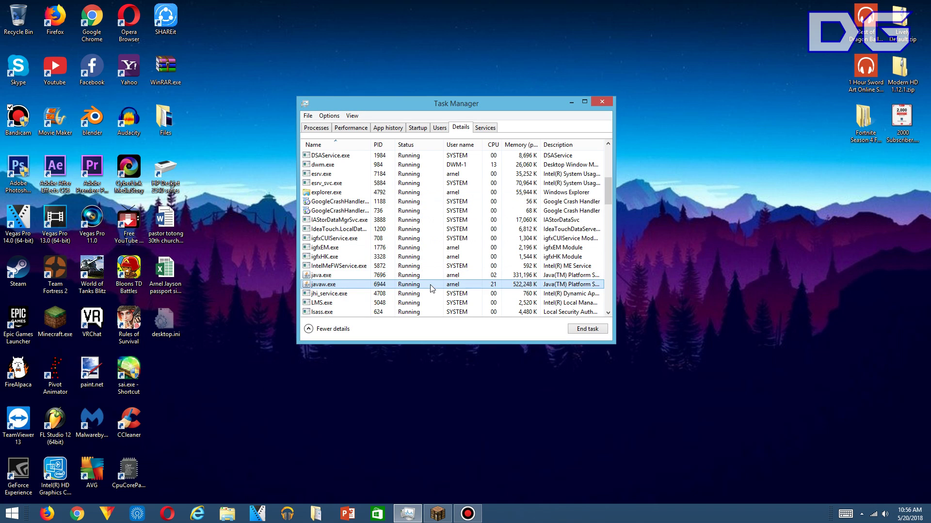
right_click(431, 286)
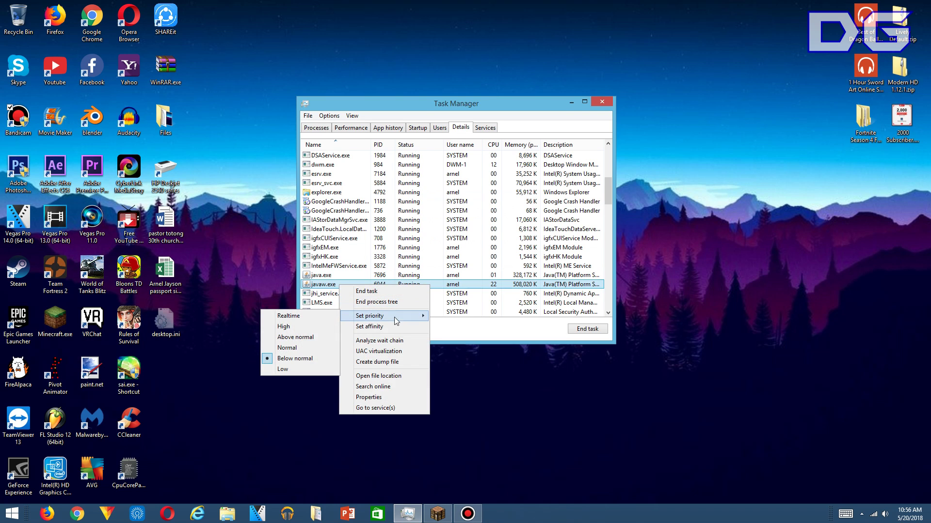
mouse_move(343, 317)
click(286, 326)
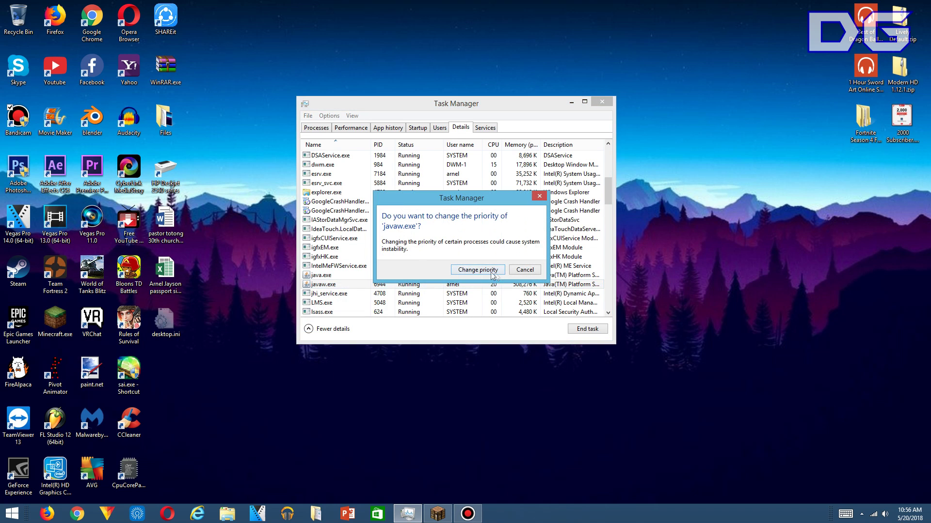
click(493, 275)
click(572, 102)
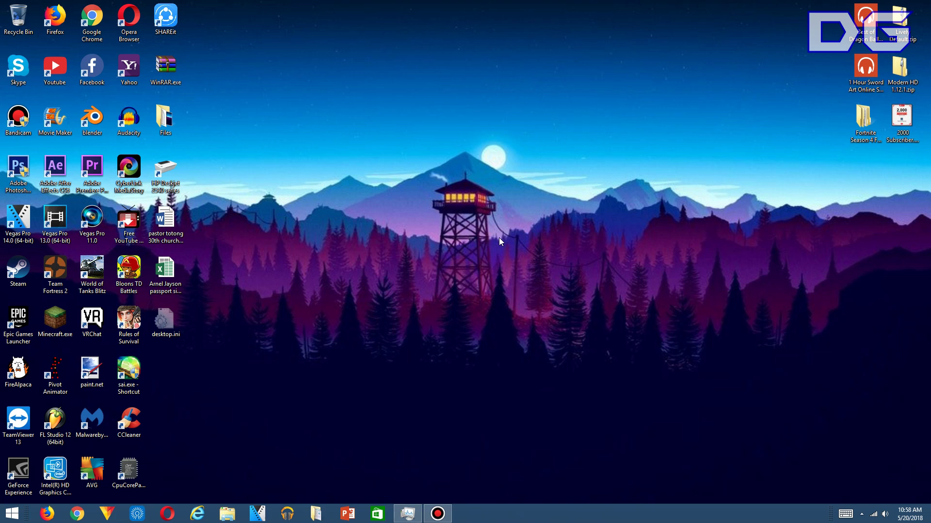
Open the NVIDIA Control Panel from the desktop and move its window closer to the middle of the desktop
right_click(454, 262)
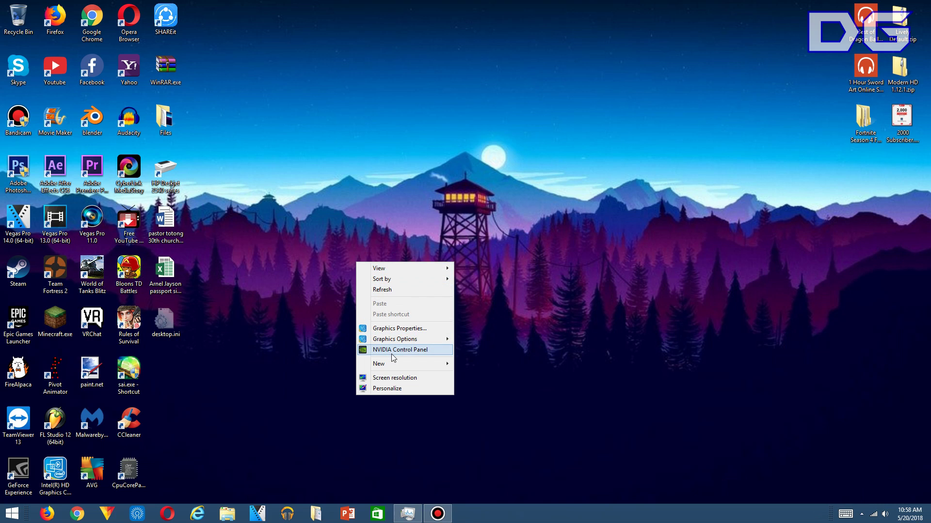
click(428, 352)
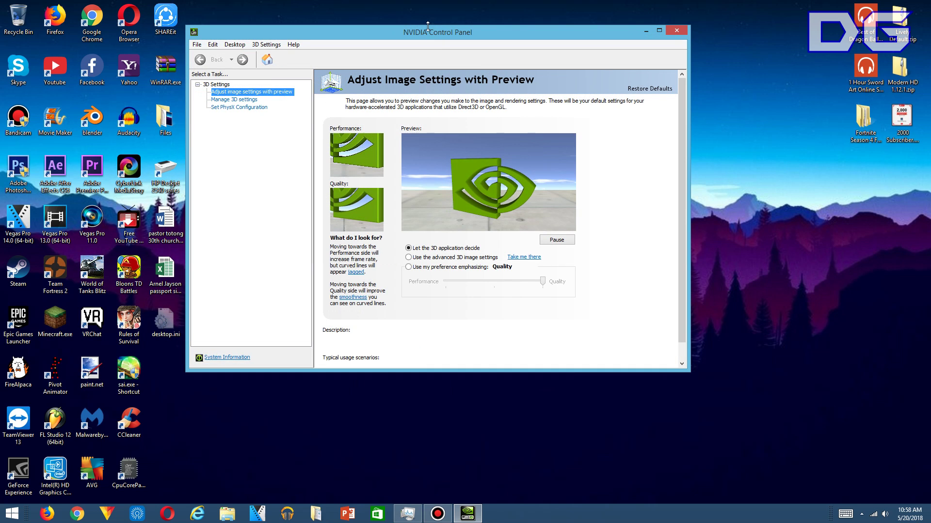
drag(426, 32, 506, 48)
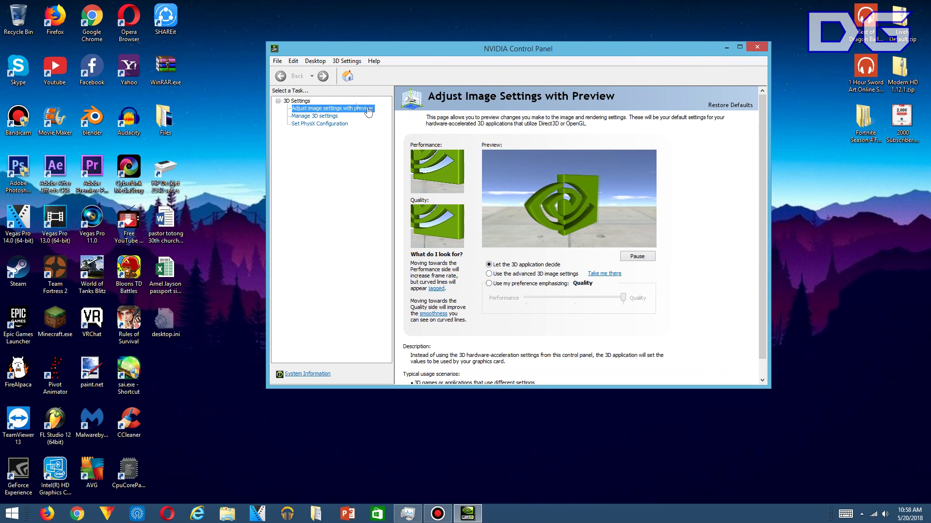
Set the image settings preview to use the advanced 3D image settings and apply the change
click(490, 275)
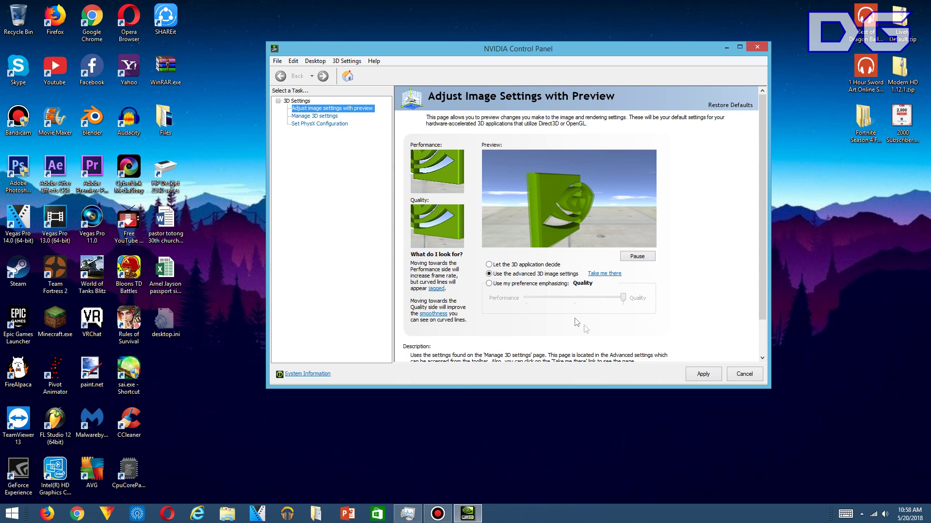
click(703, 374)
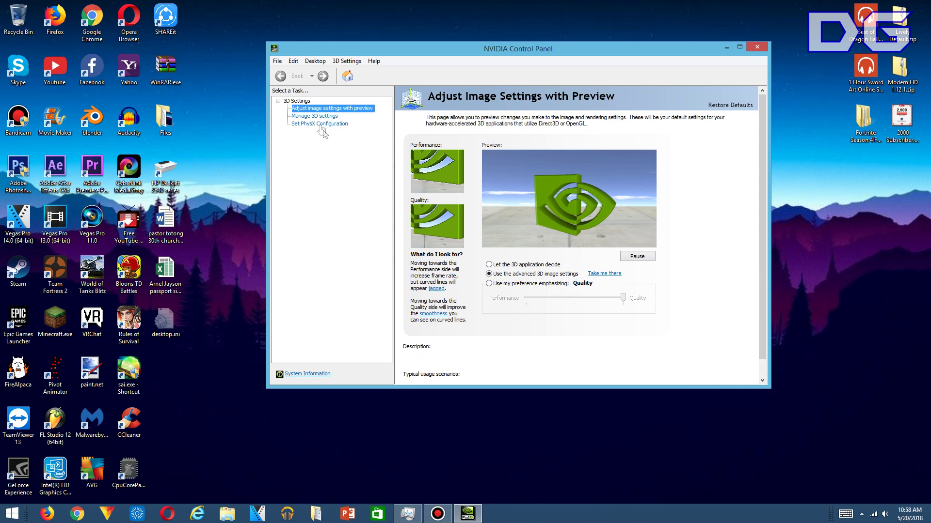
Go to Manage 3D settings and look through the global feature list and the program-specific settings
click(318, 117)
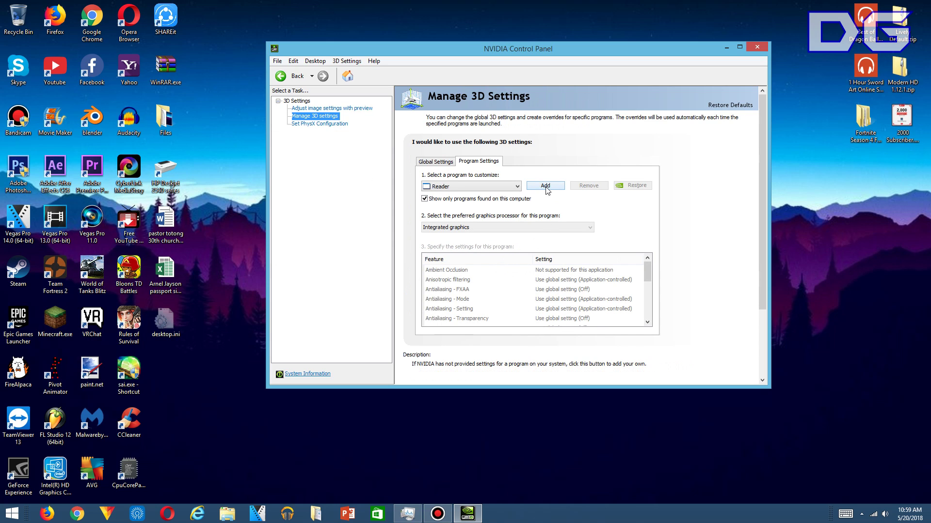
click(430, 163)
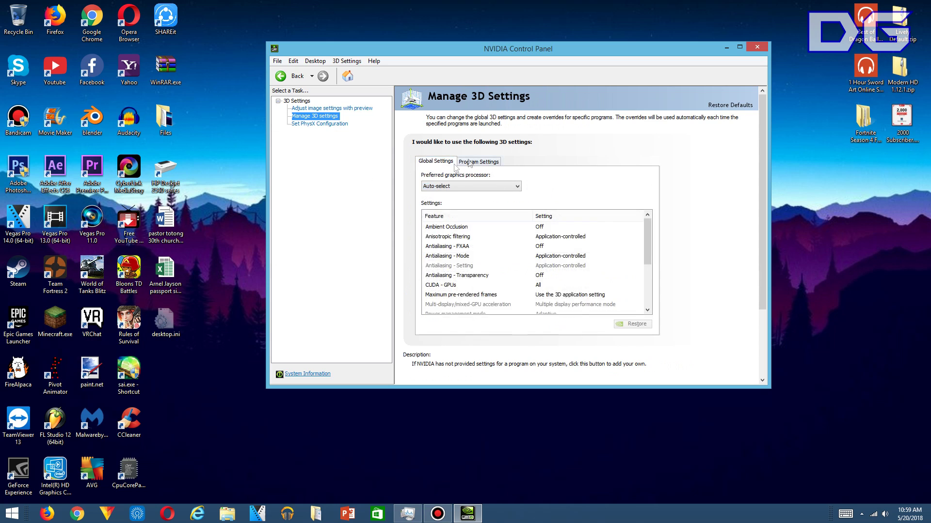
click(478, 163)
click(436, 161)
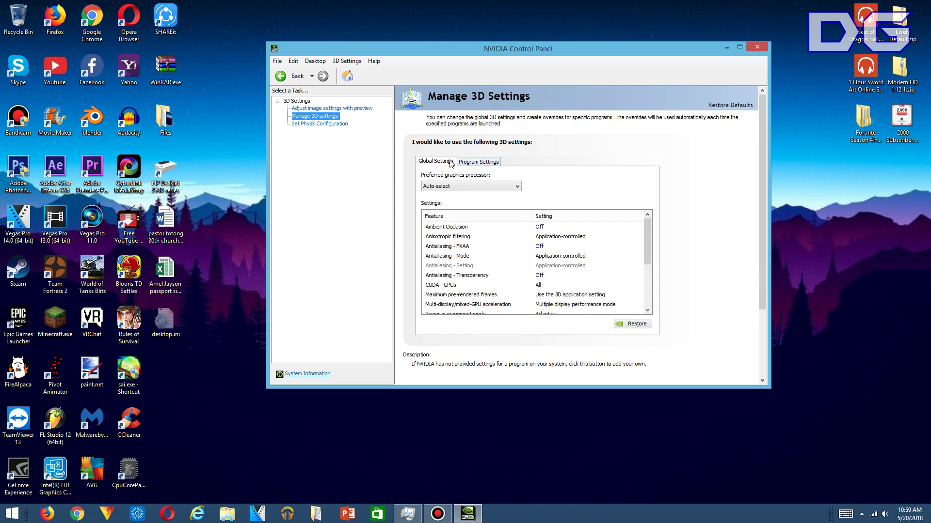
drag(648, 232, 640, 274)
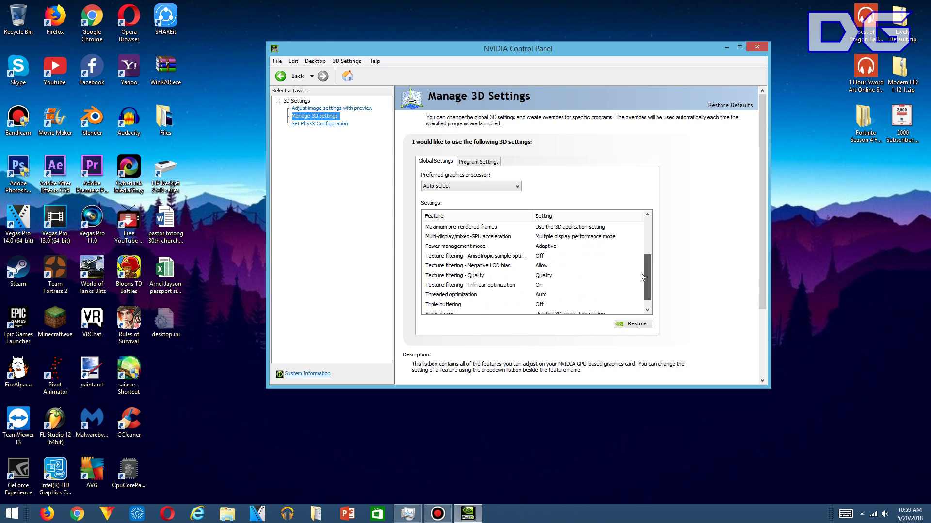
drag(642, 277, 649, 232)
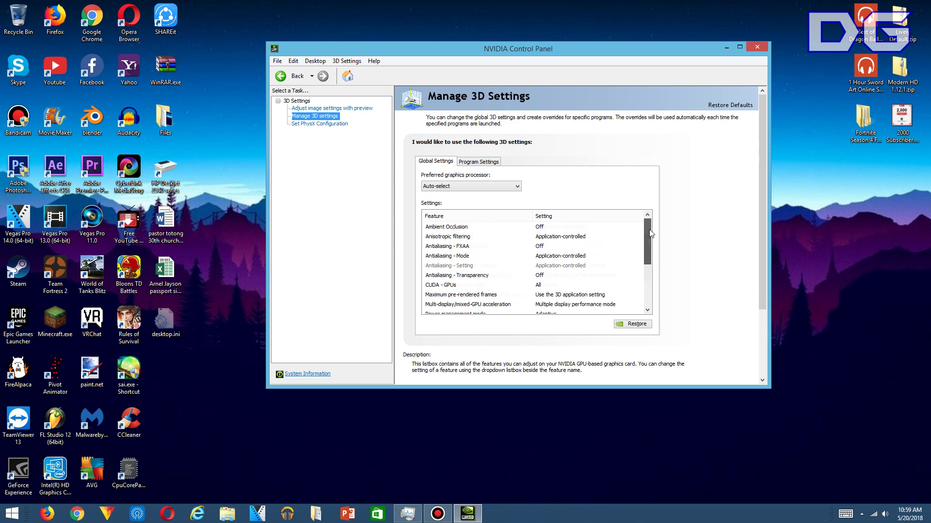
Add Java(TM) Platform SE binary to the program settings and set its preferred graphics processor to High-performance NVIDIA processor
click(478, 163)
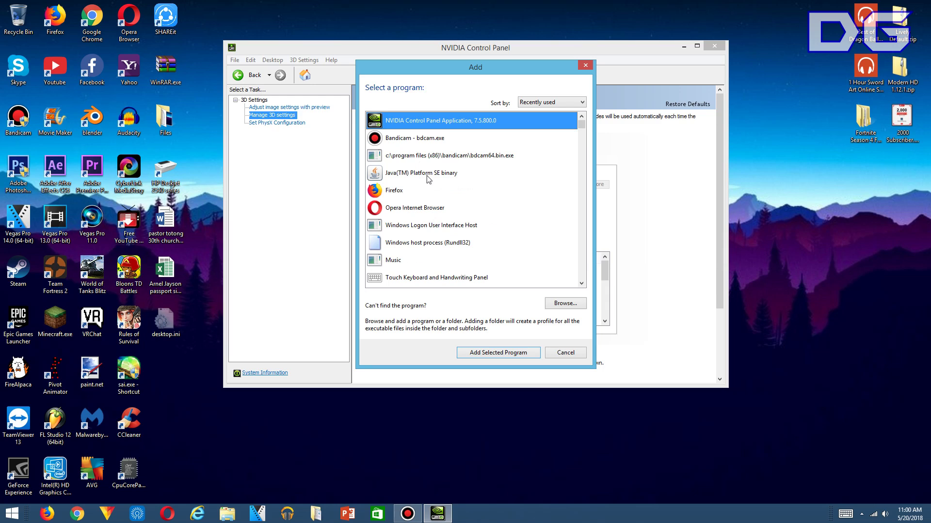
click(427, 175)
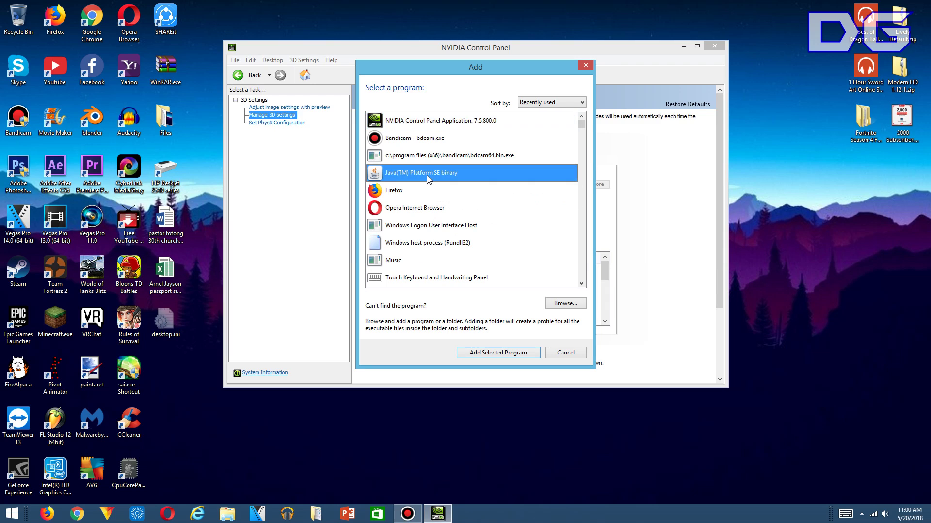
click(503, 353)
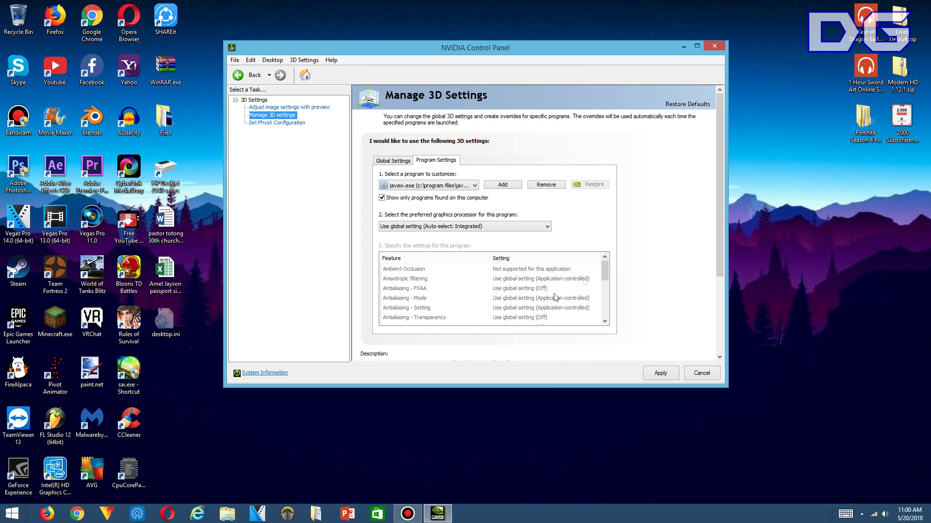
click(480, 226)
click(500, 242)
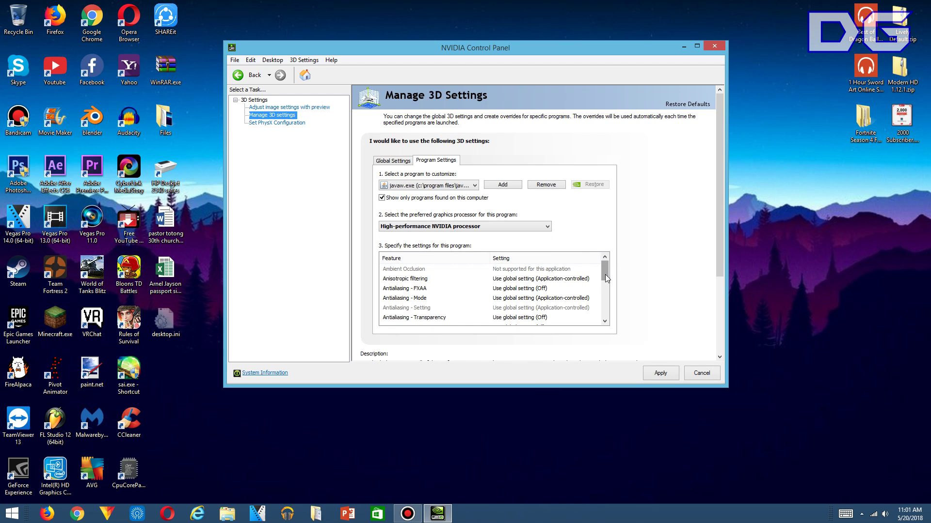
For javaw.exe, set Multi-display/mixed-GPU acceleration to Single display performance mode and Power management mode to Prefer maximum performance
drag(605, 274, 601, 294)
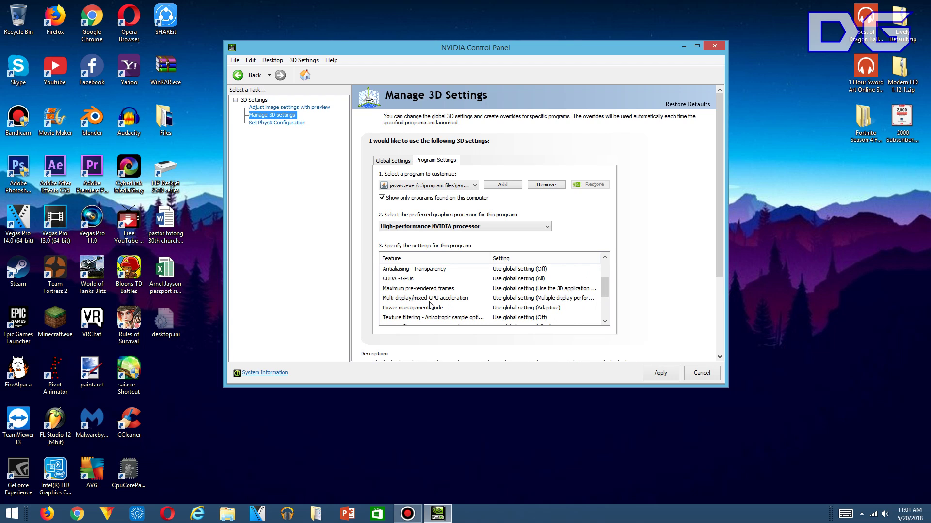
click(502, 301)
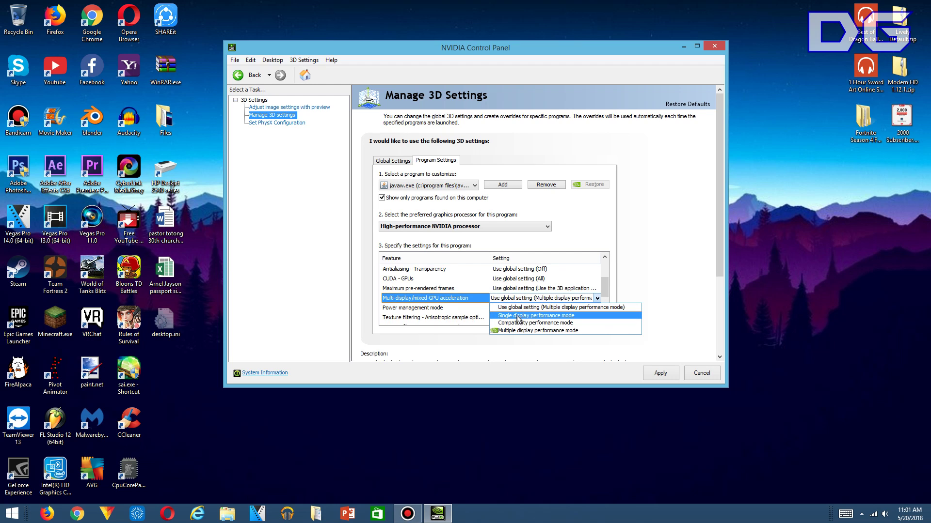
click(519, 316)
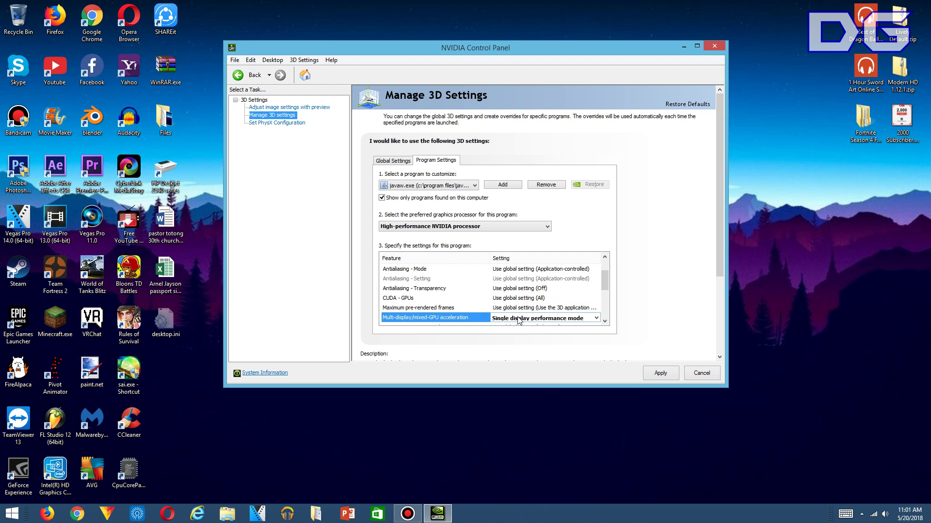
scroll(596, 291, down, 2)
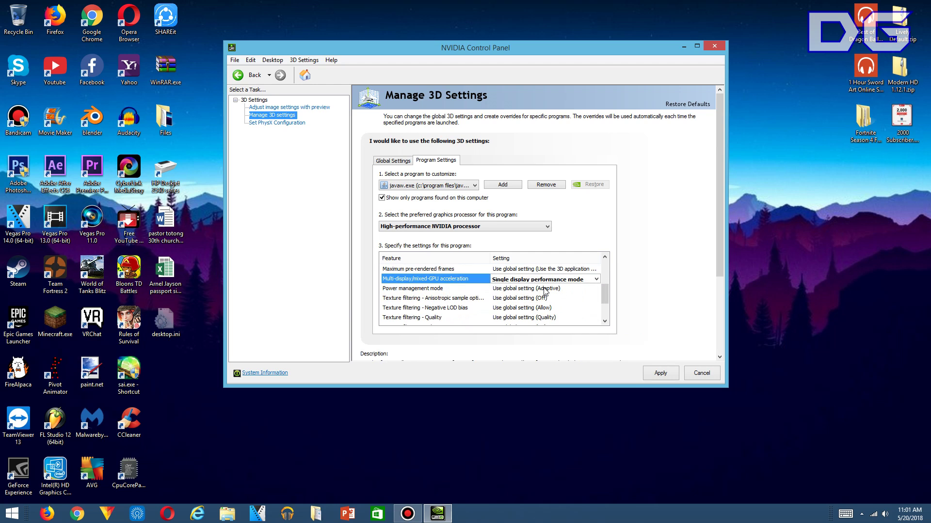
click(544, 291)
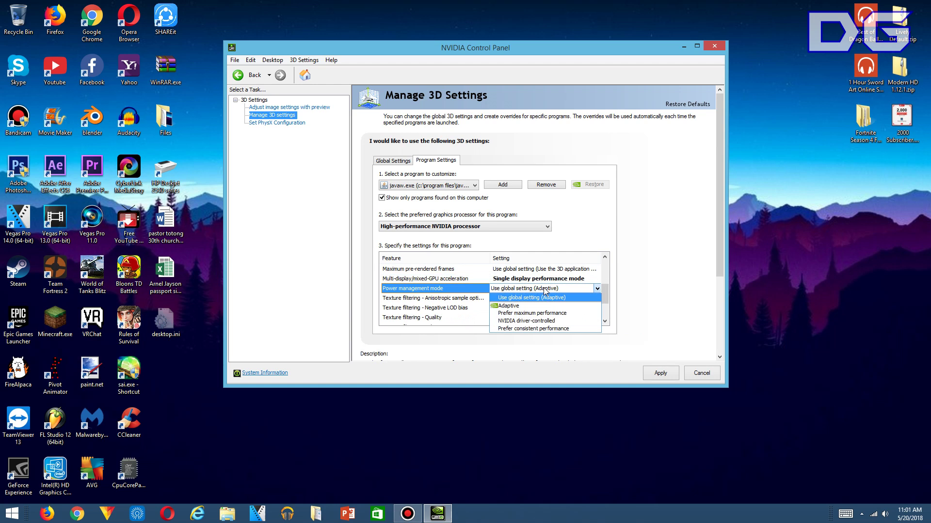
click(534, 315)
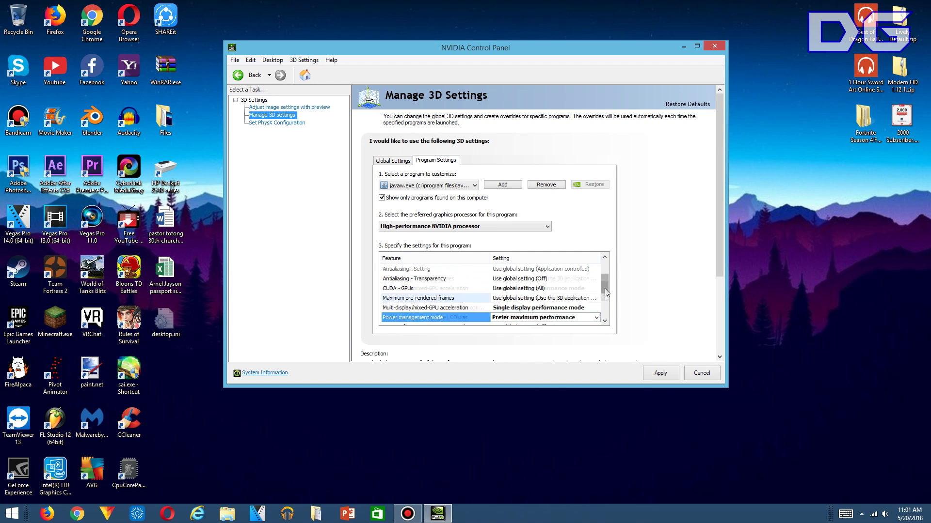
Set javaw.exe's Texture filtering - Quality to High performance and apply the program settings
scroll(605, 301, down, 2)
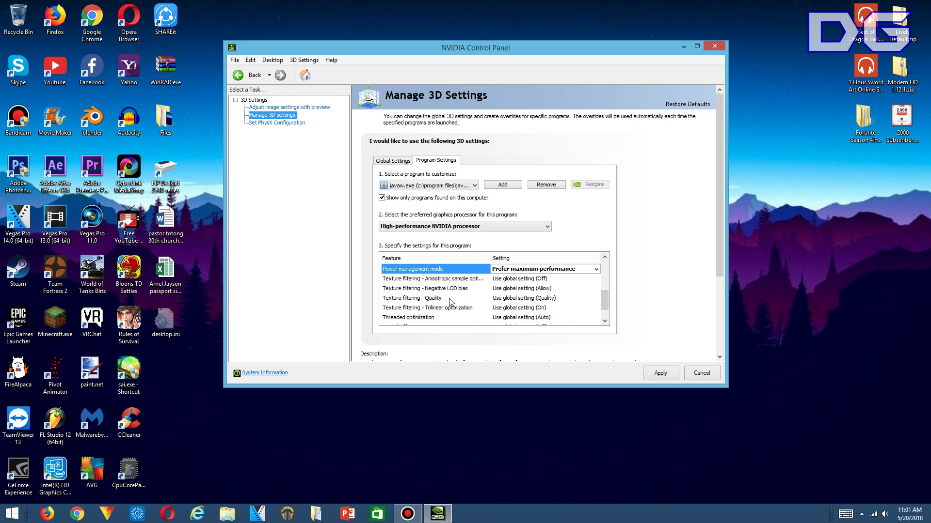
click(463, 299)
click(507, 299)
click(528, 337)
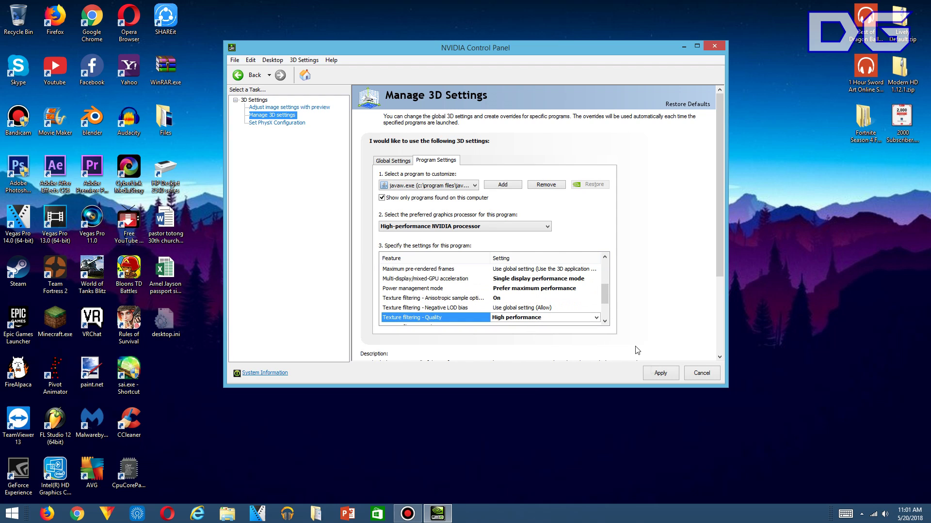
click(660, 373)
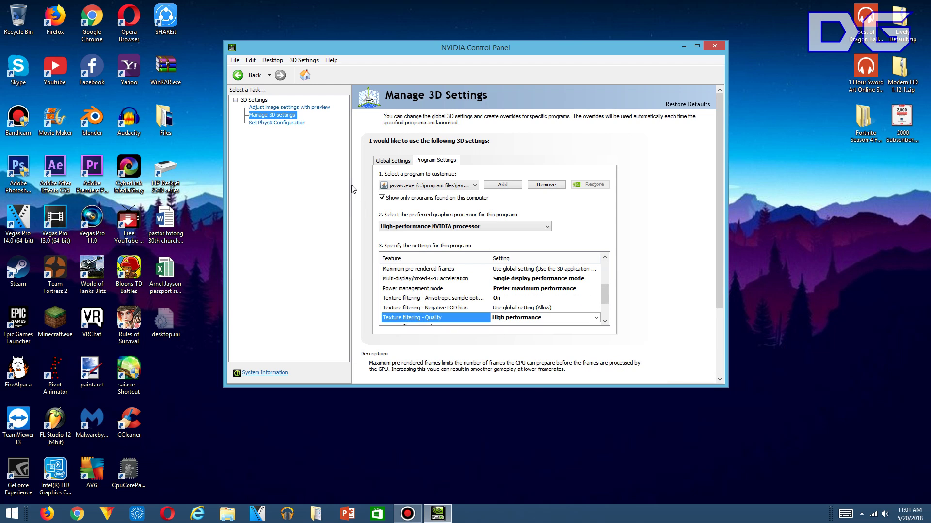
In the PhysX configuration, select GeForce 820A as the PhysX processor
click(289, 124)
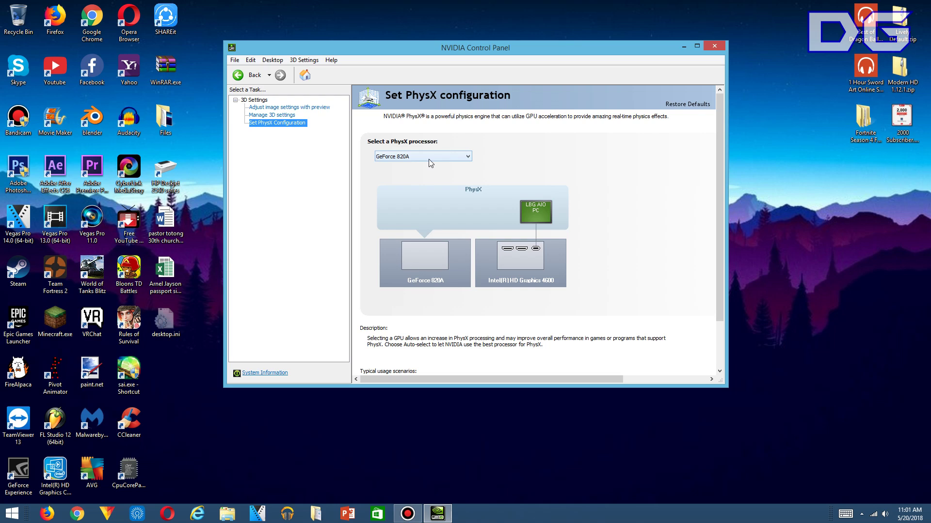
click(429, 157)
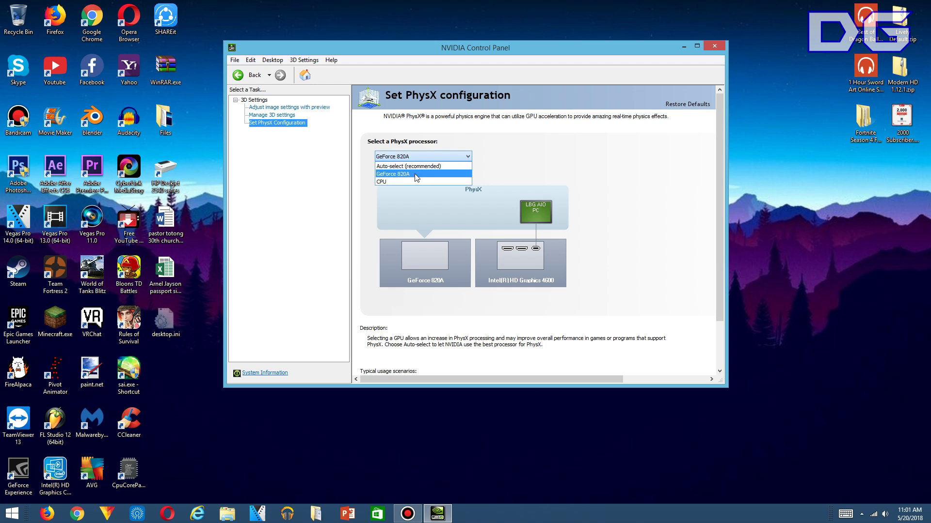
click(415, 174)
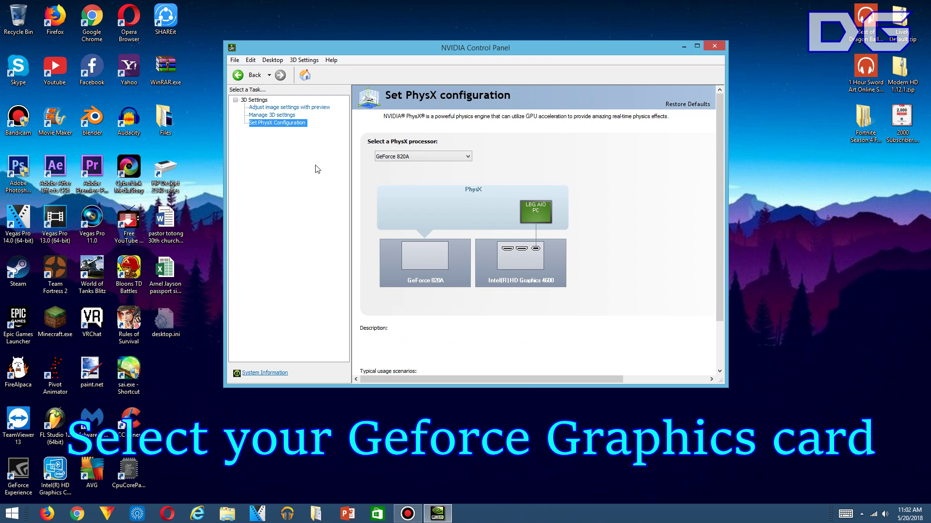
Return to Manage 3D settings and add Minecraft.exe from the desktop as a program to customize
click(265, 117)
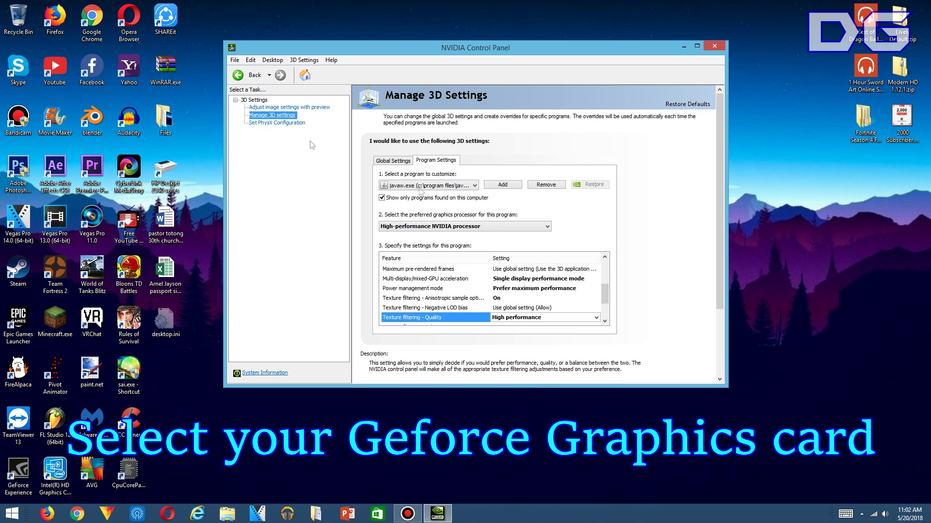
click(504, 187)
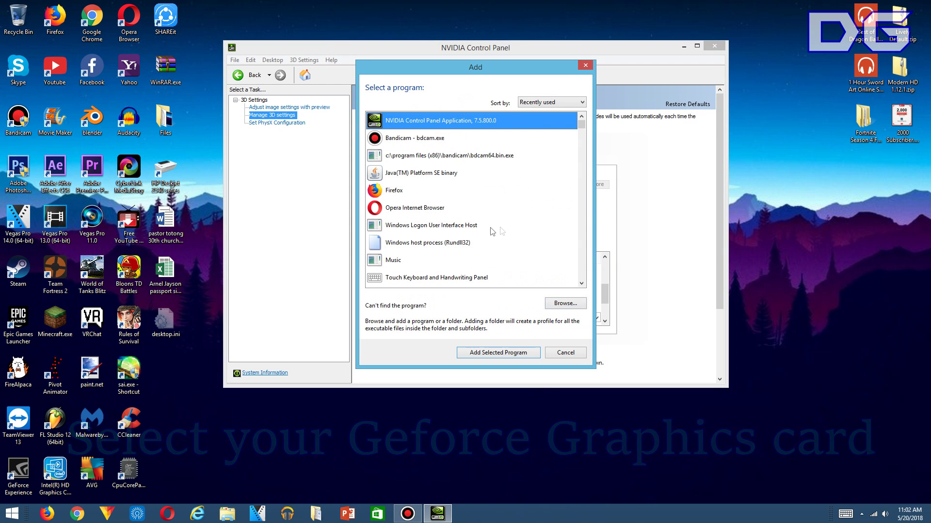
scroll(492, 232, down, 10)
scroll(466, 250, down, 5)
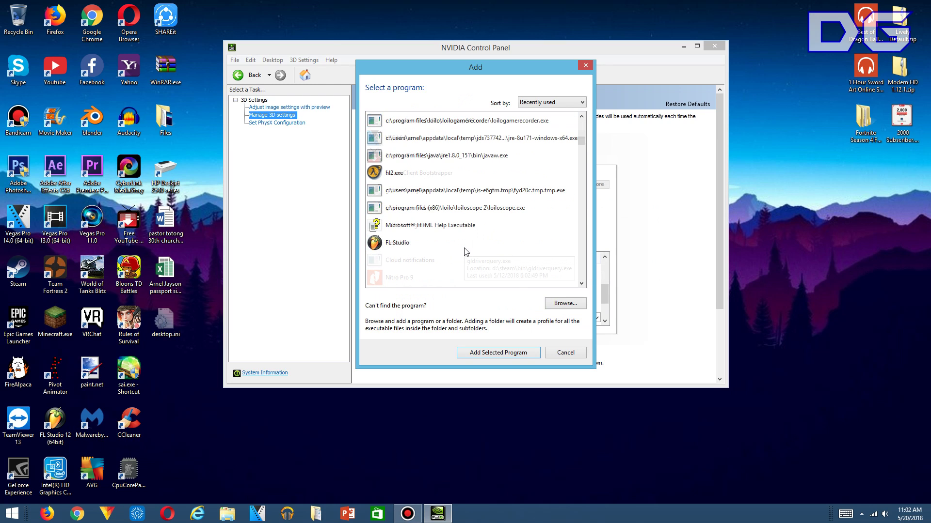
click(576, 308)
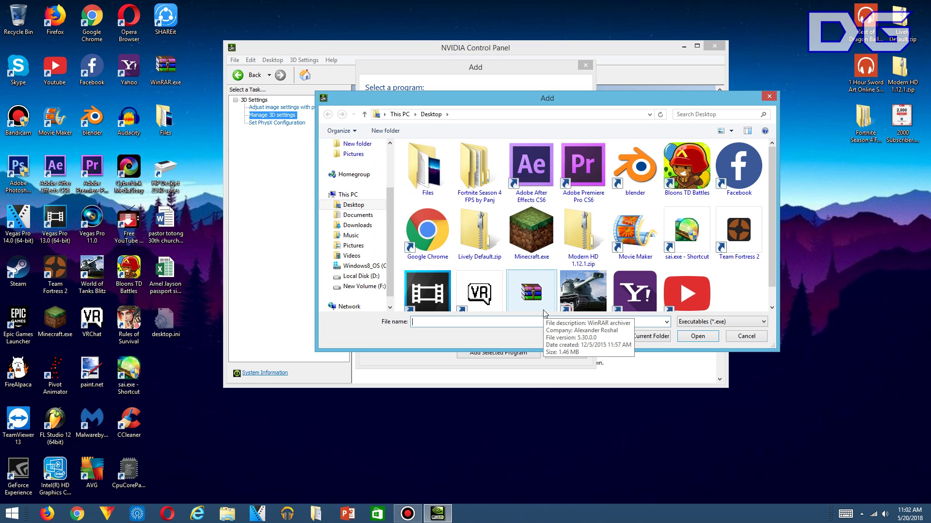
click(529, 245)
click(697, 336)
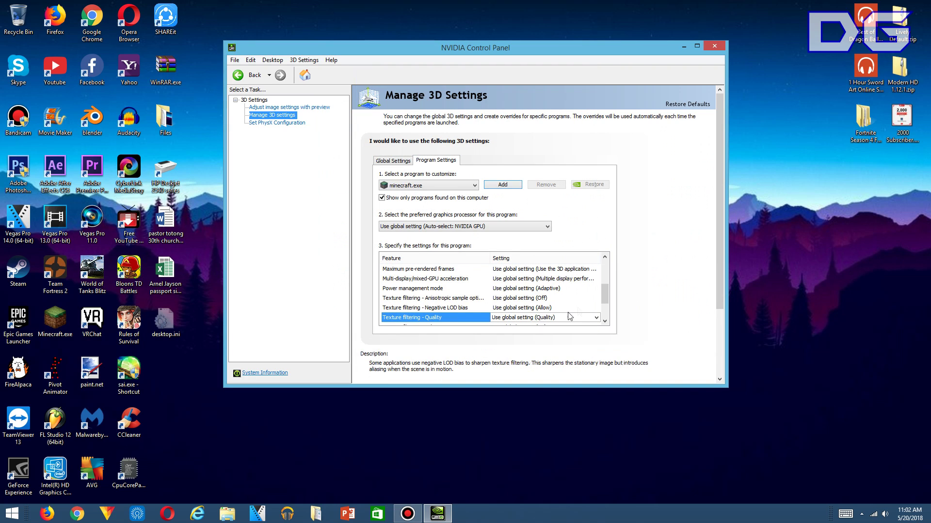
For minecraft.exe, set Texture filtering - Quality to High performance and Multi-display/mixed-GPU acceleration to Single display performance mode
click(570, 320)
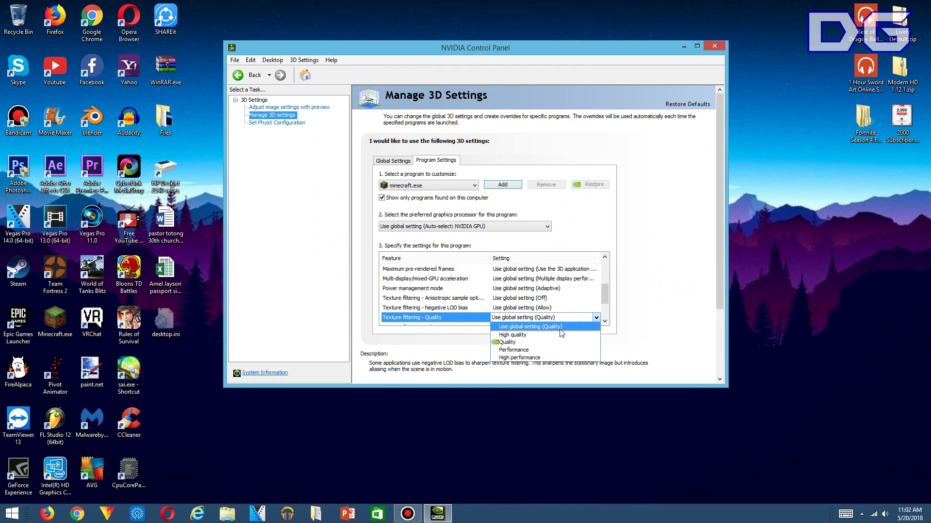
click(551, 359)
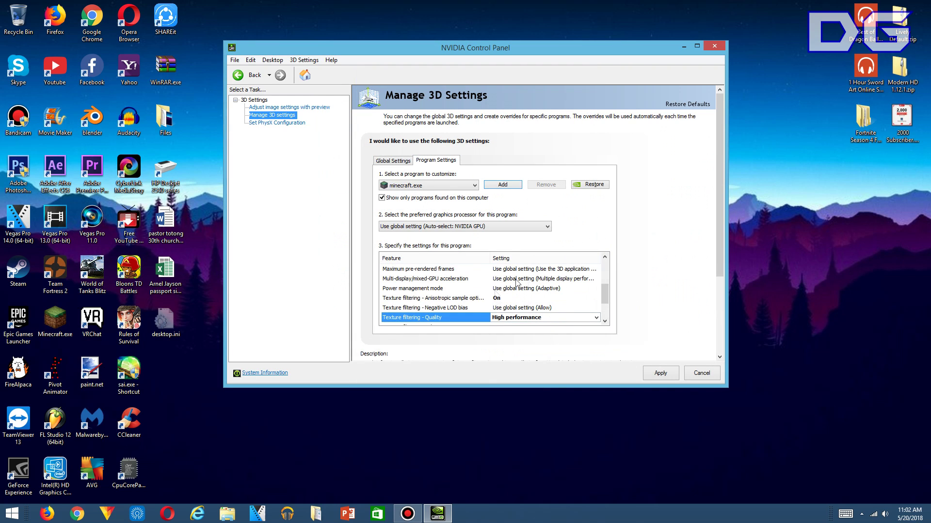
click(517, 284)
click(517, 280)
click(533, 310)
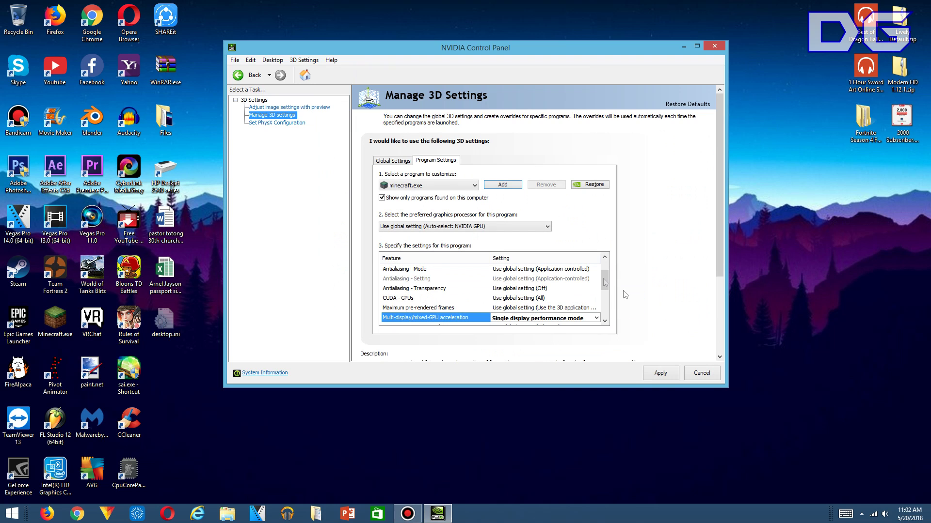
Set minecraft.exe's Power management mode to Prefer maximum performance and apply the program settings
scroll(605, 283, down, 2)
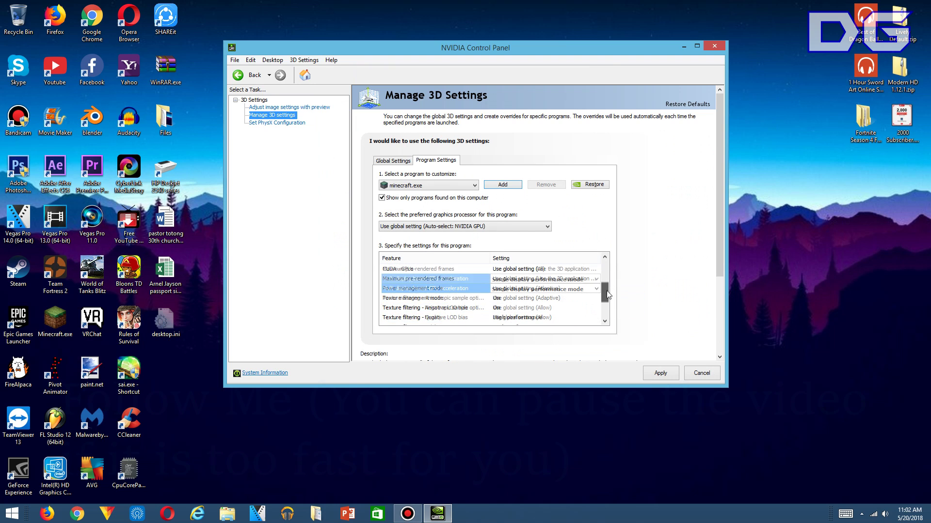
click(519, 291)
click(518, 289)
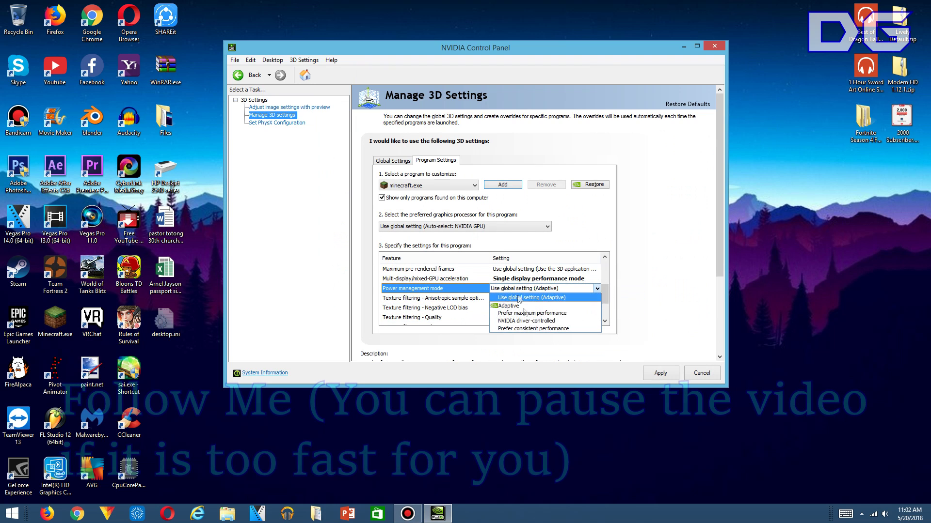
click(537, 314)
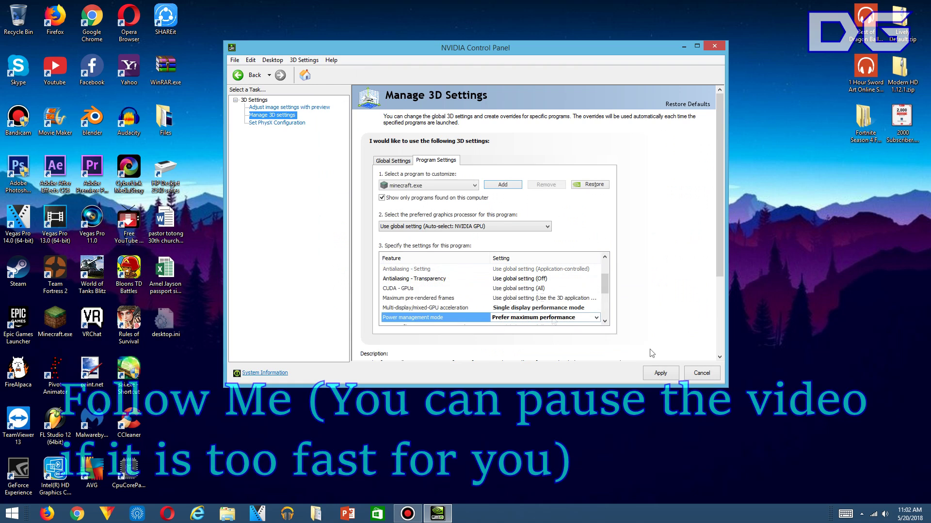
click(661, 373)
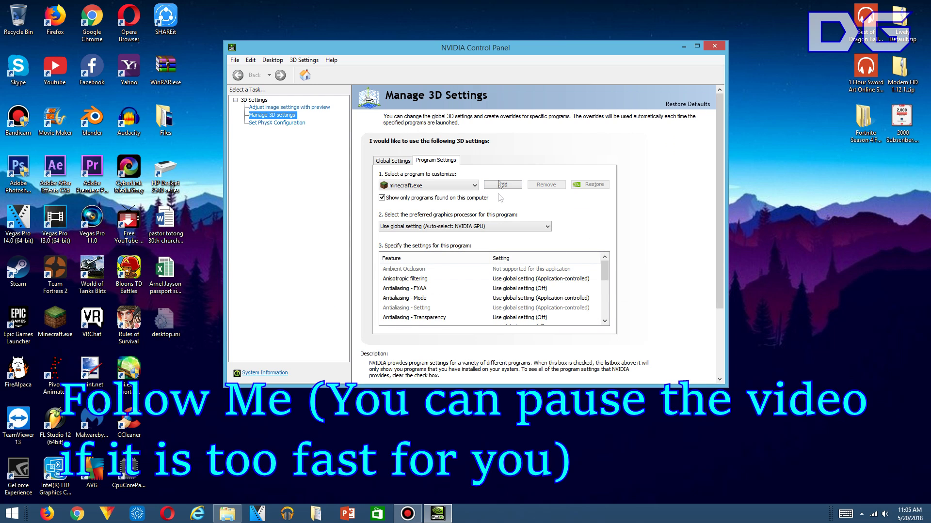
Add the jre1.8.0_151 folder from Program Files (x86)\Java on drive C as a program to customize
click(503, 185)
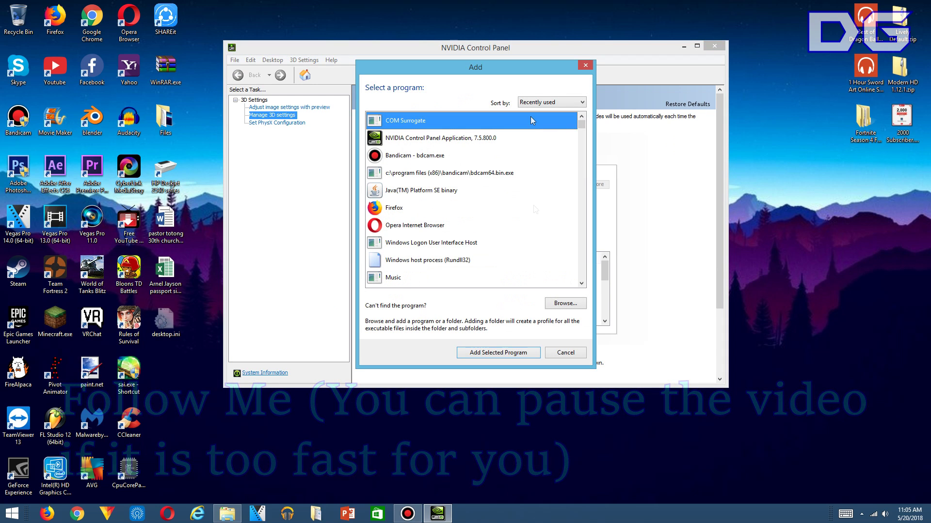
click(564, 304)
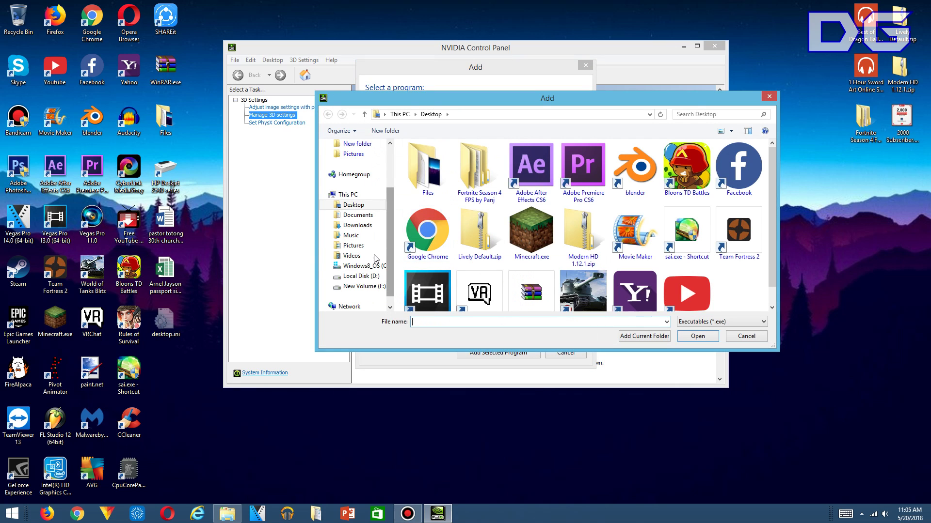
click(361, 265)
click(452, 271)
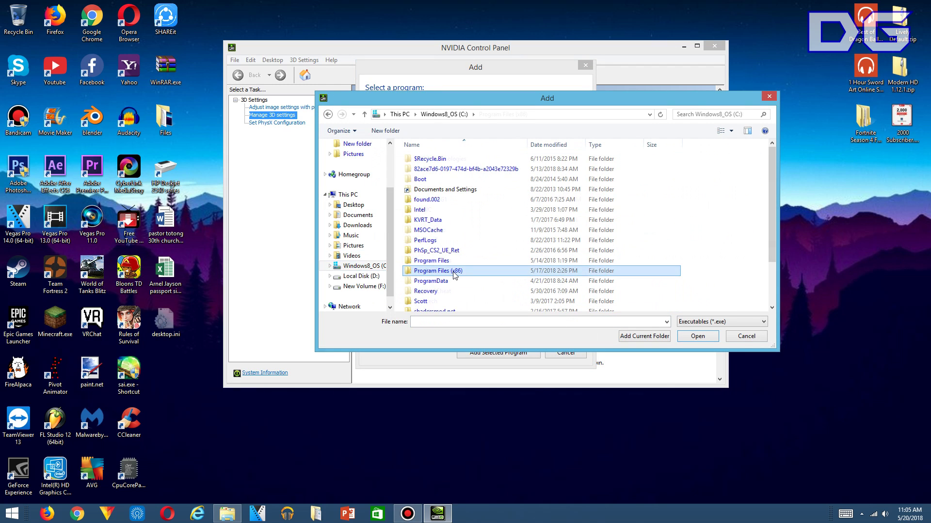
double_click(455, 275)
scroll(772, 190, down, 3)
scroll(773, 191, down, 4)
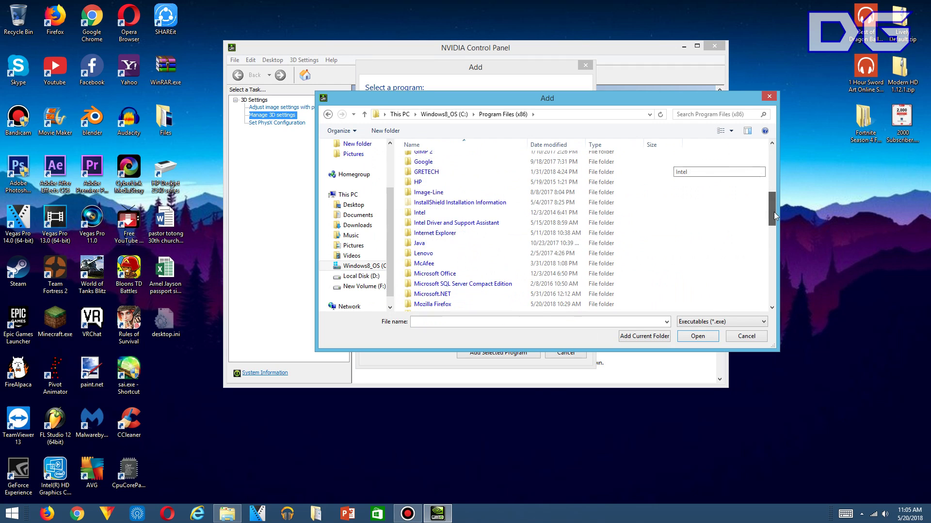
double_click(422, 243)
double_click(428, 159)
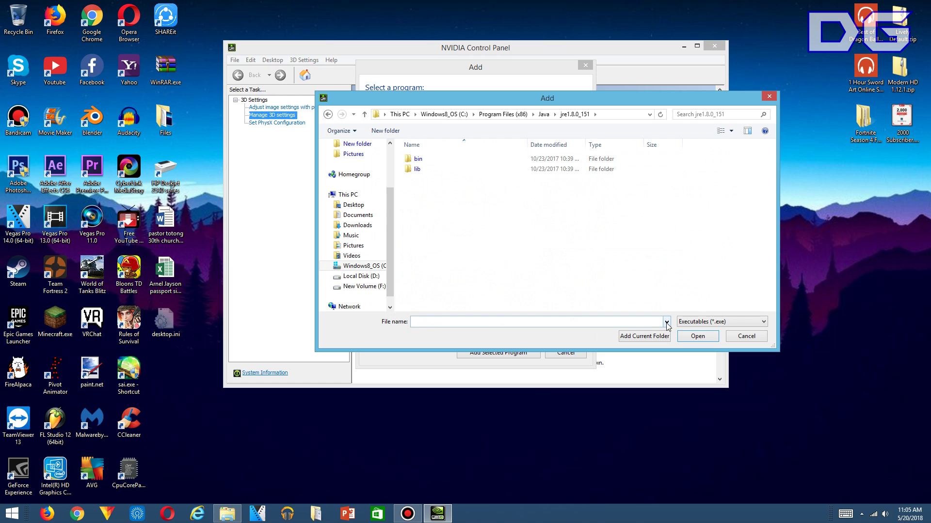
click(649, 336)
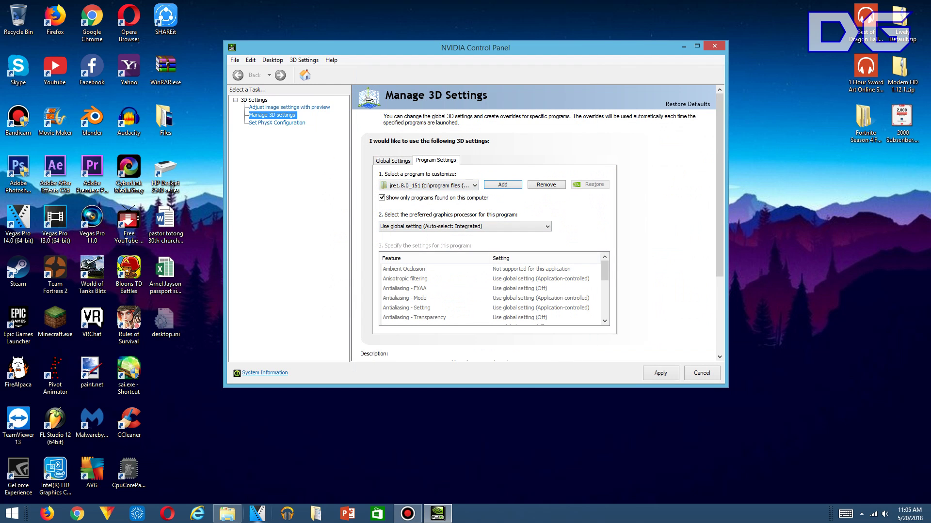
Check the javapath folder's path in File Explorer, and browse for a new program to add in Program Files (x86)\Common Files
click(224, 515)
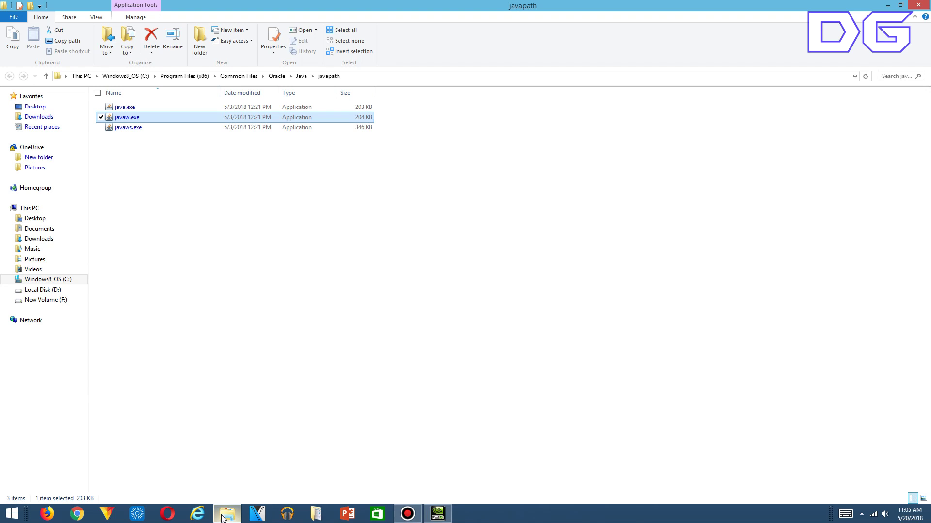
click(223, 517)
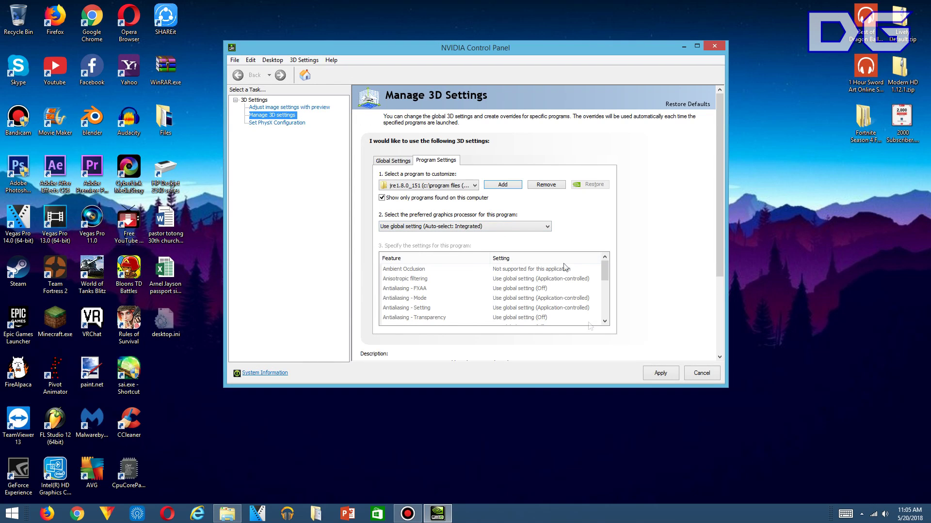
click(503, 186)
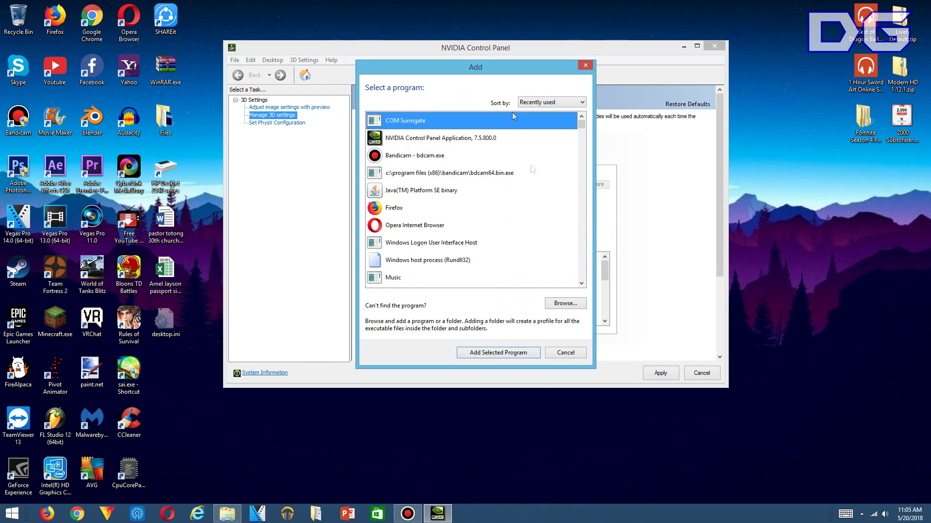
click(563, 305)
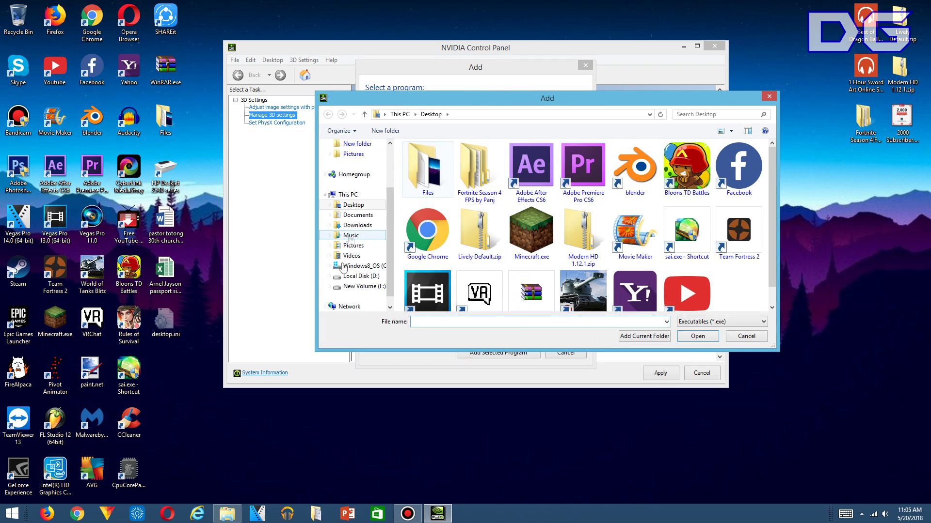
click(363, 266)
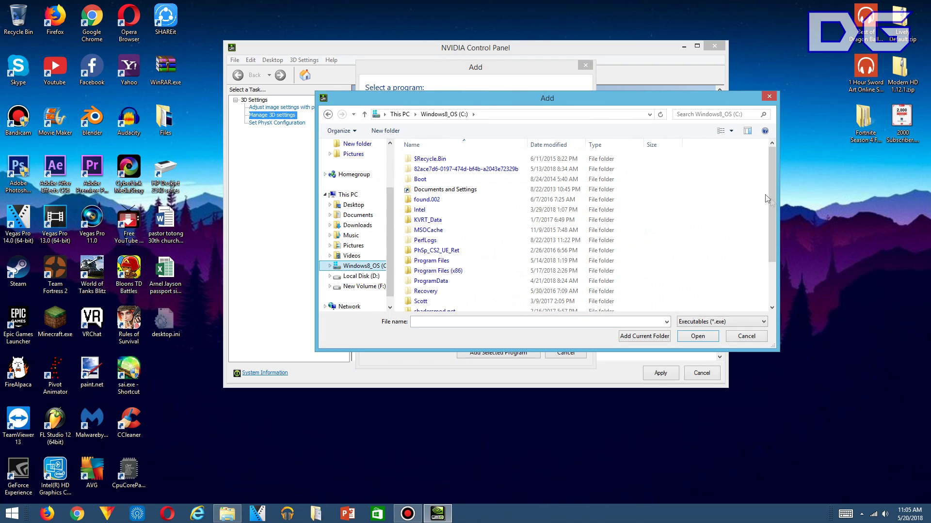
drag(772, 194, 772, 207)
click(442, 258)
double_click(442, 258)
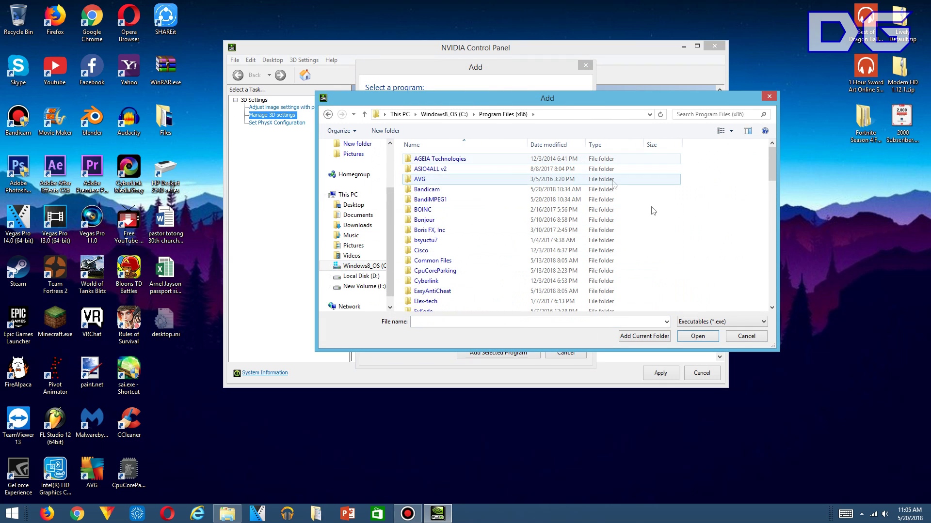
double_click(478, 263)
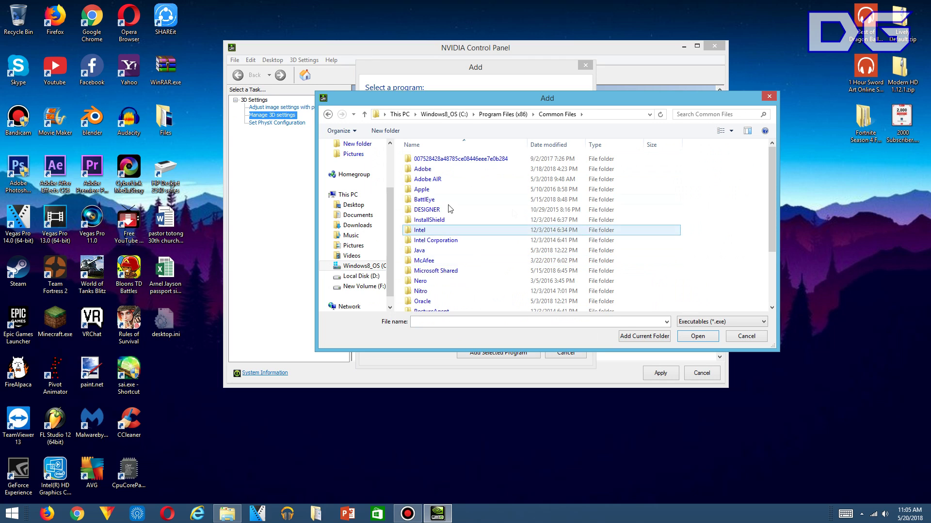
double_click(423, 253)
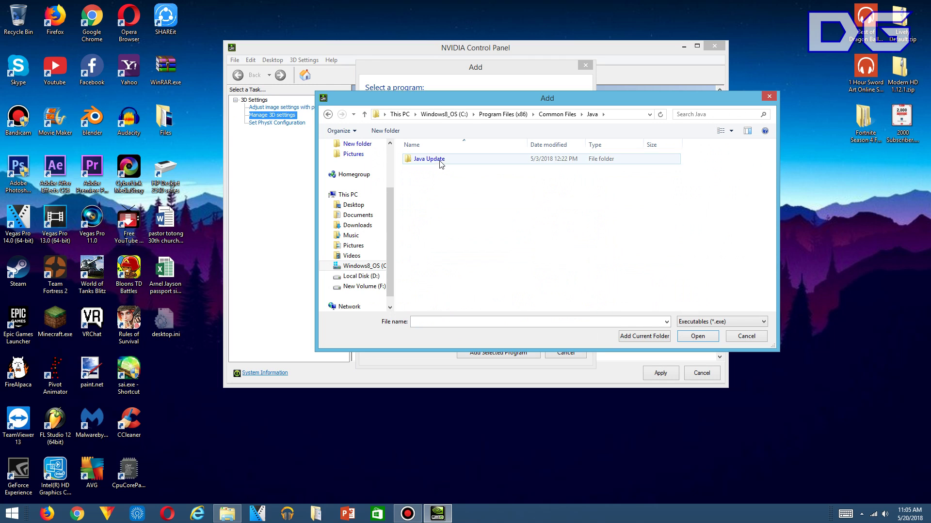
double_click(424, 161)
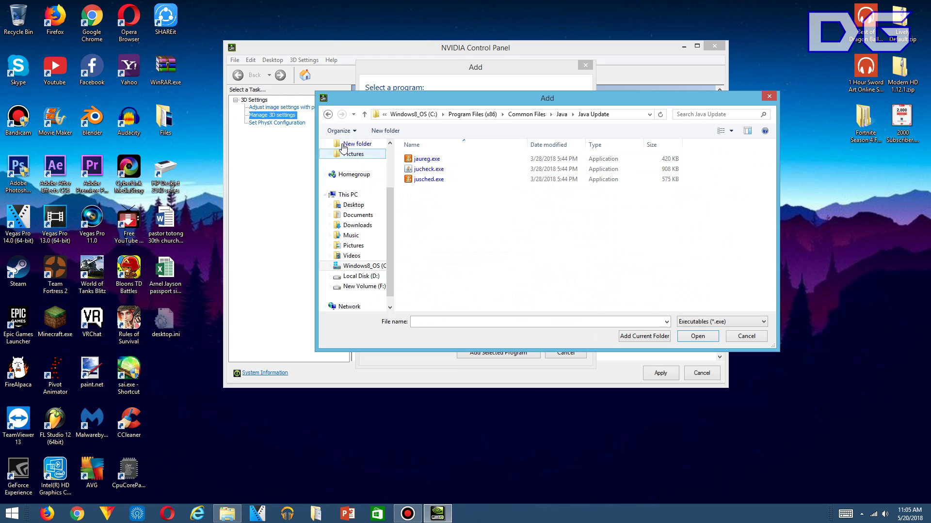
click(328, 116)
click(328, 115)
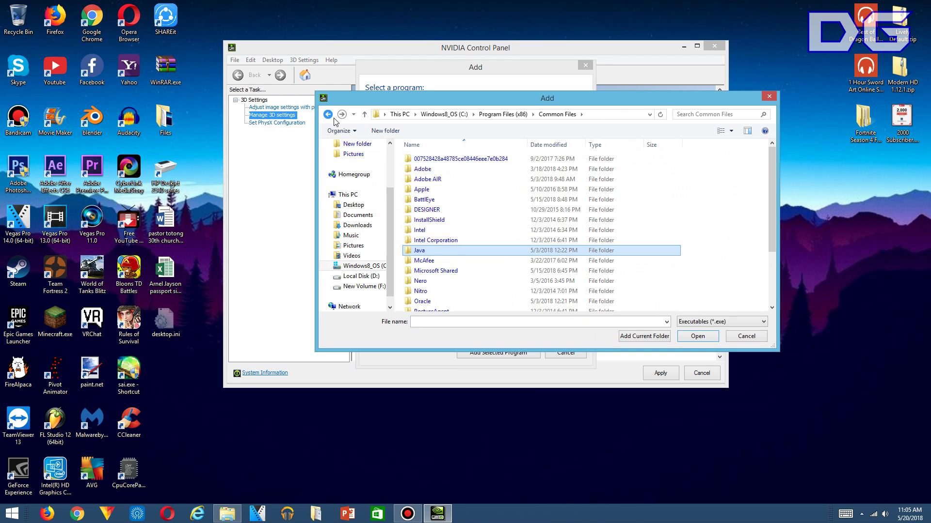
Recheck the javapath folder's path and add javaw.exe from Common Files\Oracle\Java\javapath as a program to customize
click(231, 513)
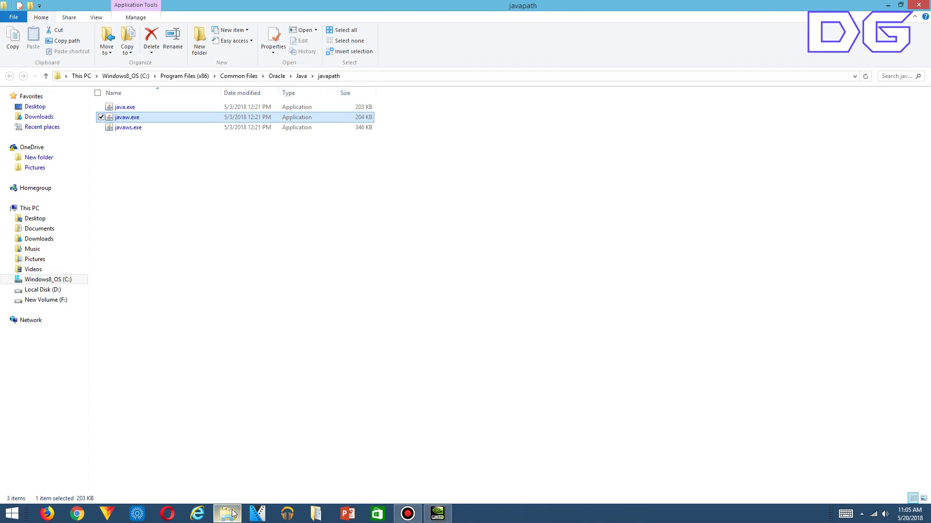
click(231, 513)
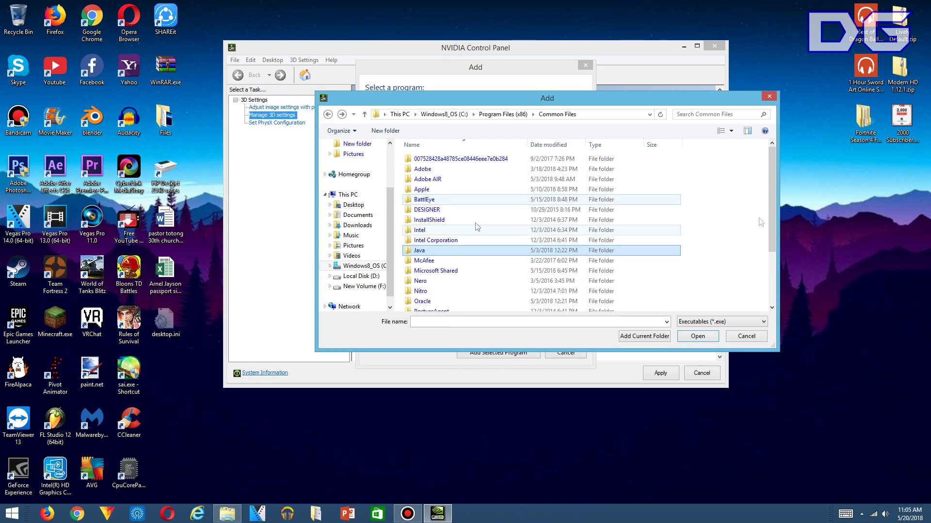
drag(774, 197, 773, 214)
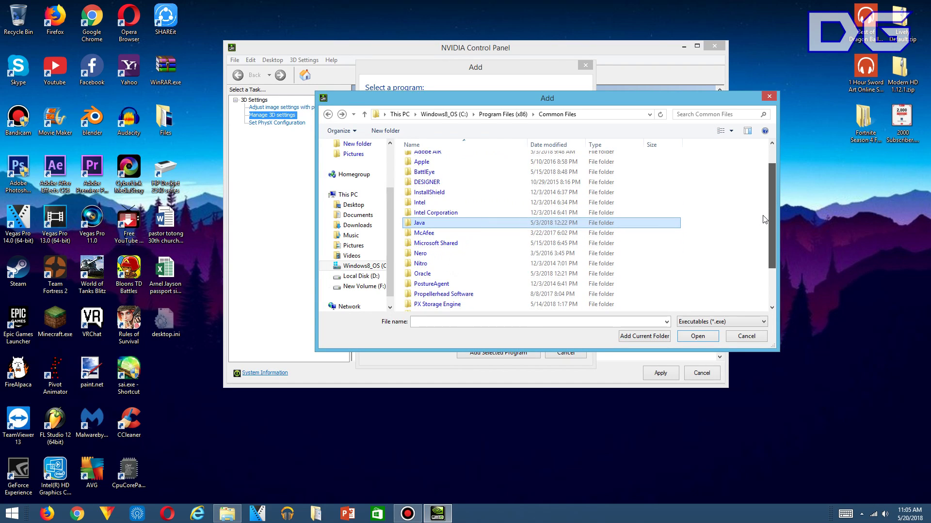
double_click(422, 273)
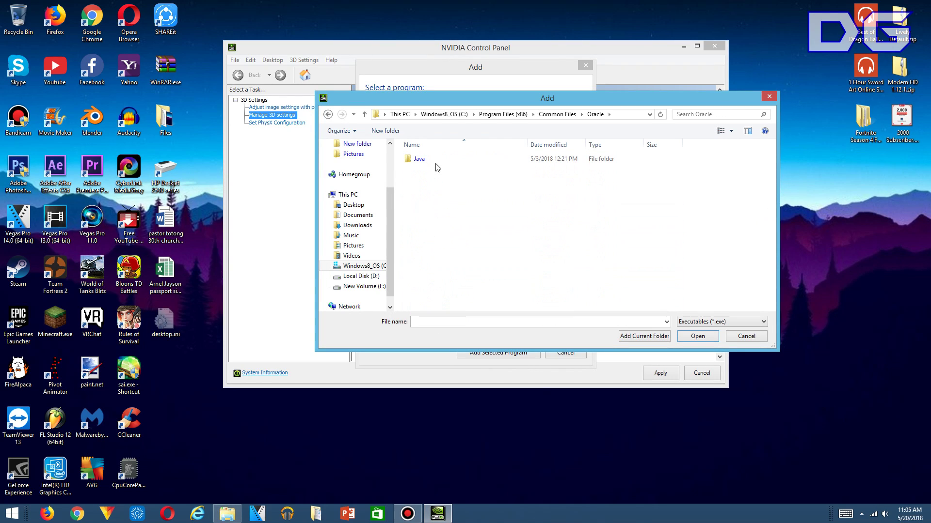
double_click(426, 159)
double_click(462, 160)
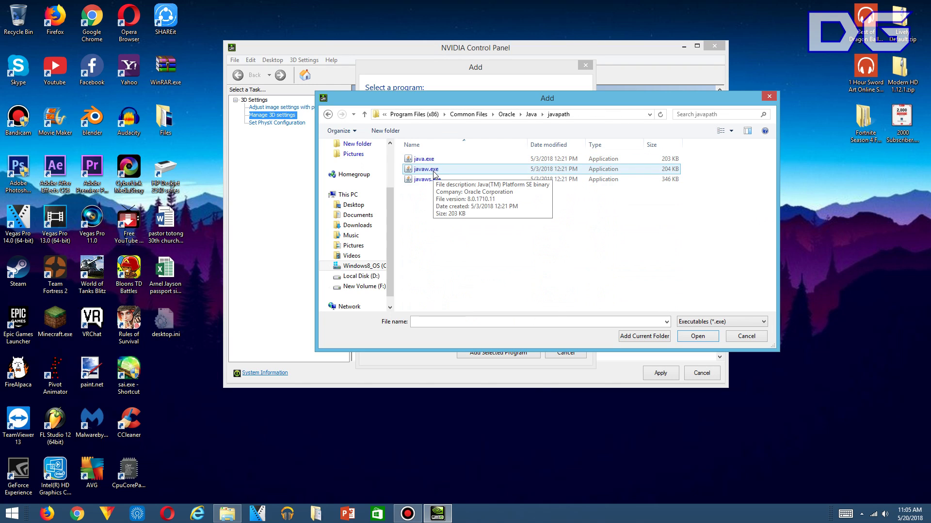
click(433, 170)
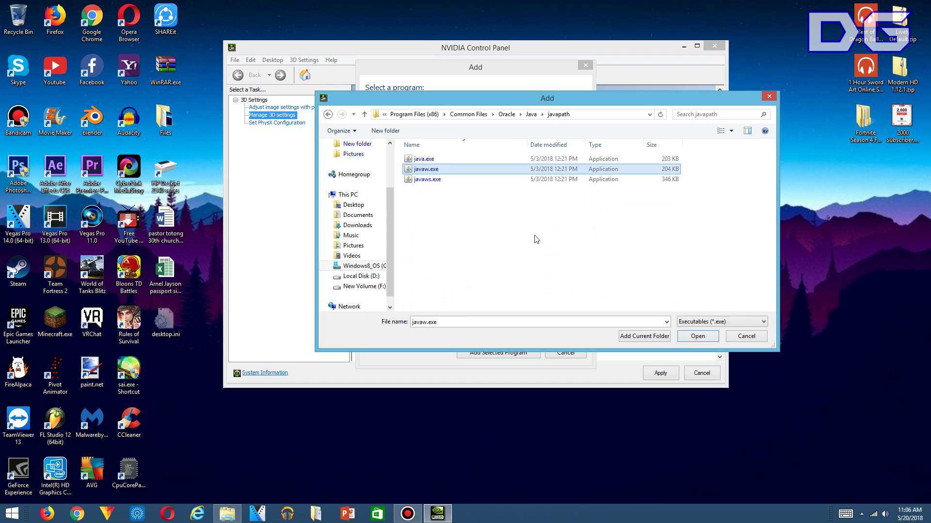
click(697, 337)
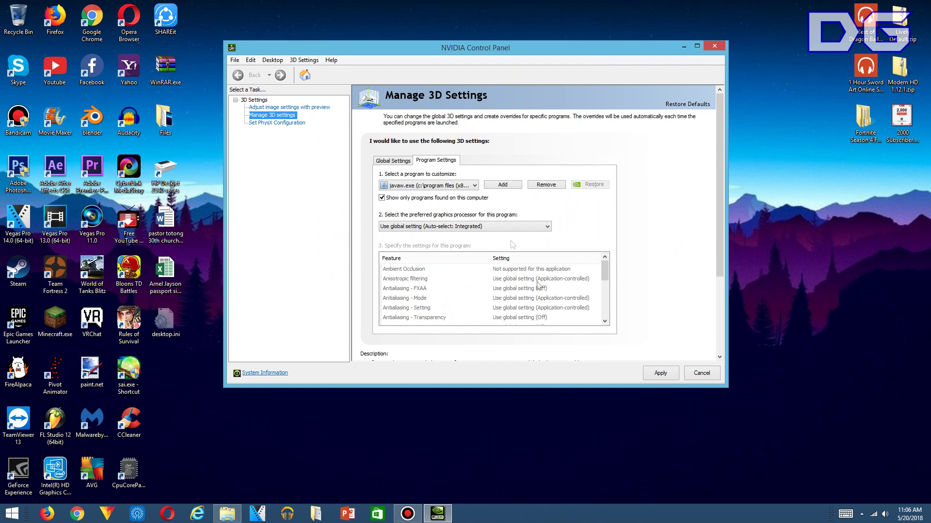
For javaw.exe, choose High-performance NVIDIA processor and set Multi-display/mixed-GPU acceleration to Single display performance mode
click(513, 228)
click(470, 246)
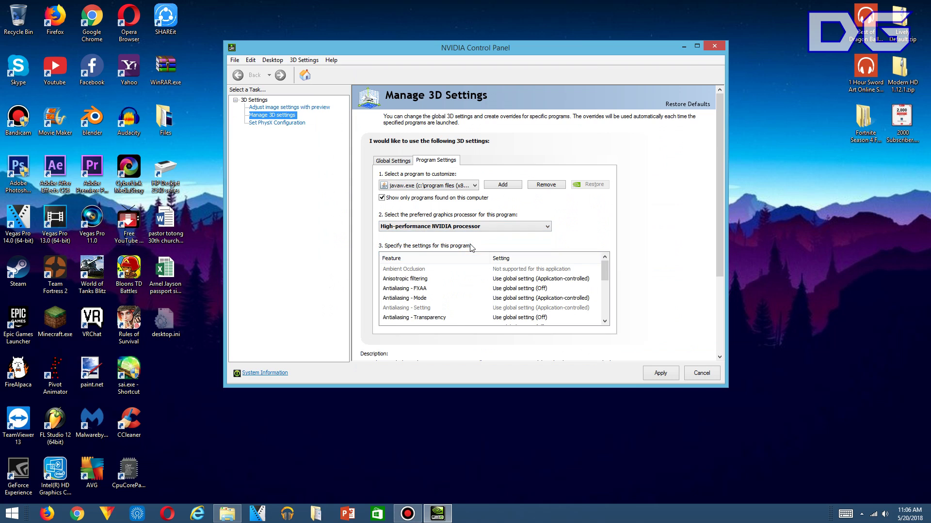
drag(609, 277, 601, 290)
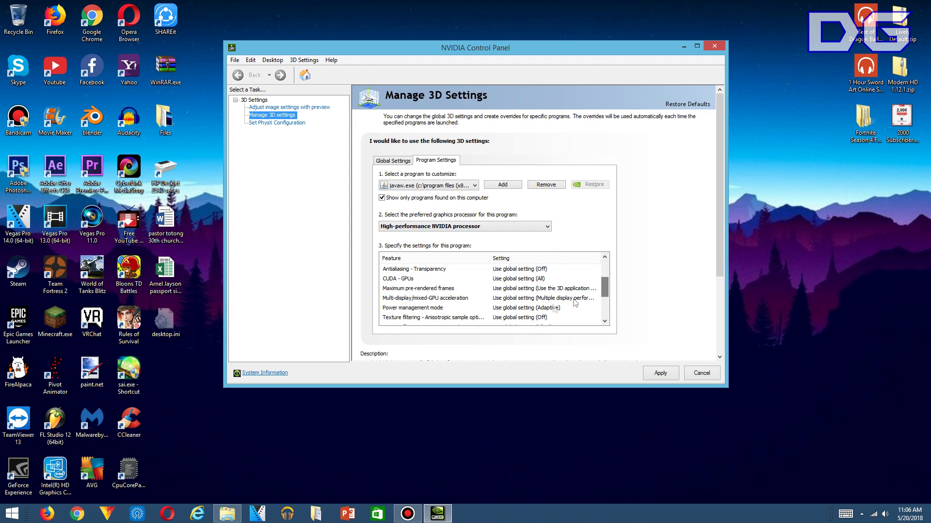
click(538, 301)
click(539, 316)
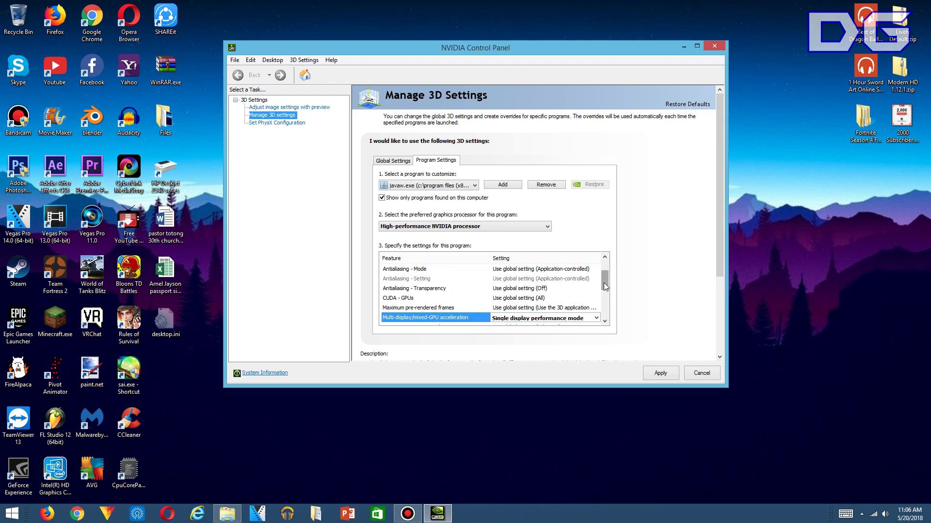
Set javaw.exe's Power management mode to Prefer maximum performance
scroll(605, 286, down, 2)
click(543, 288)
click(551, 290)
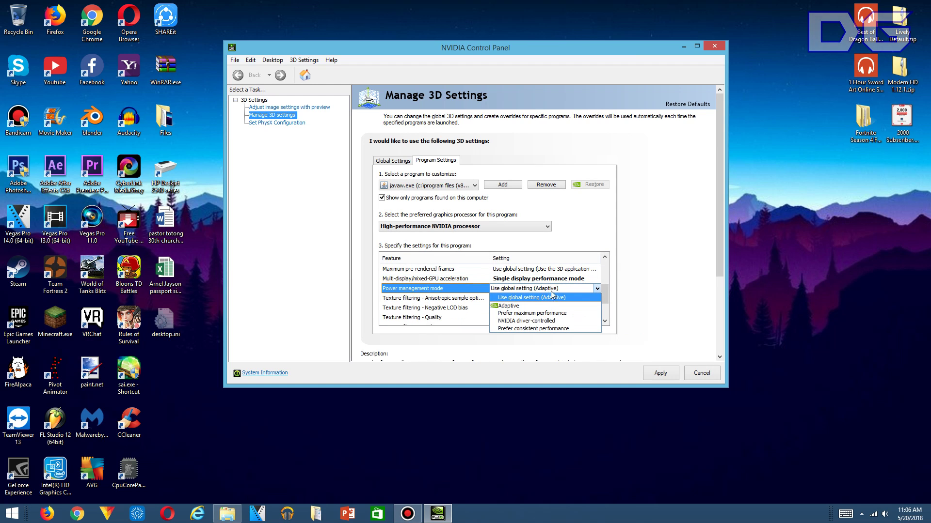
click(532, 313)
Set javaw.exe's Texture filtering - Quality to High performance, apply the settings and close the control panel
scroll(601, 291, up, 1)
scroll(601, 291, down, 2)
click(526, 298)
click(526, 299)
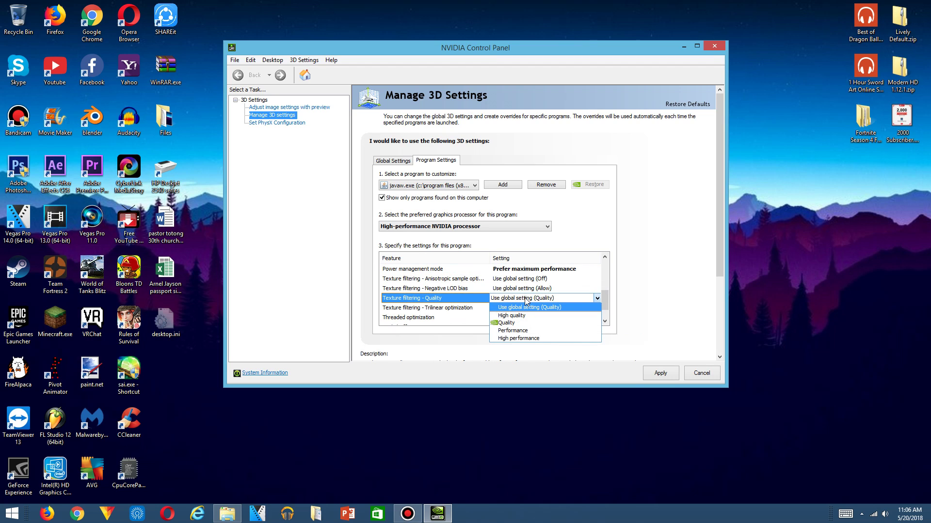
click(518, 339)
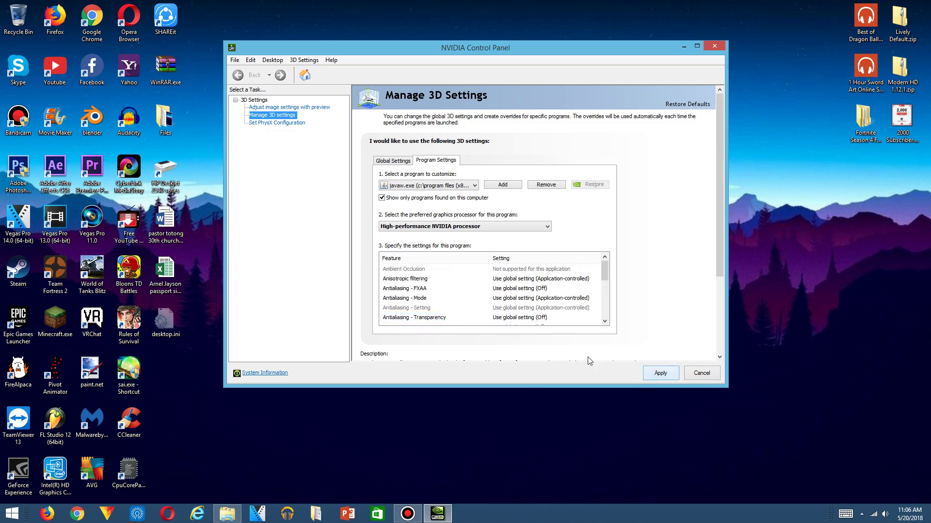
click(717, 46)
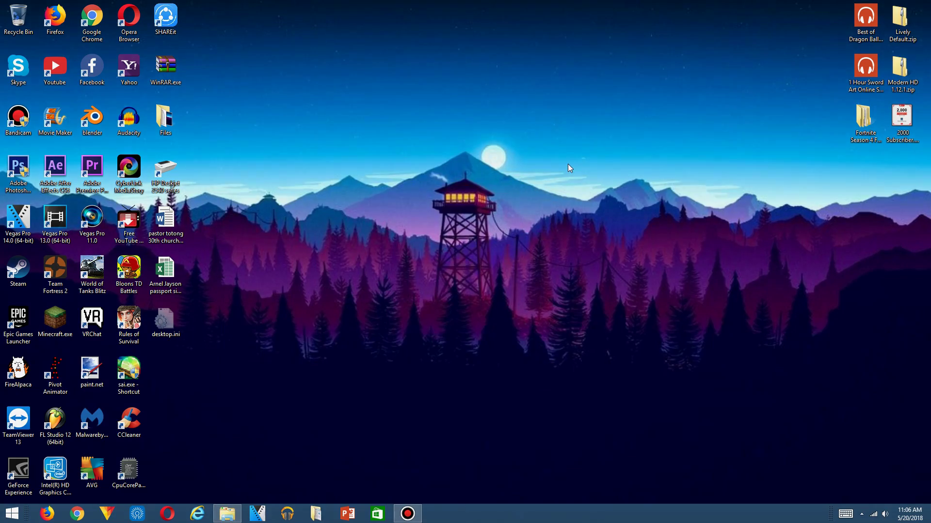